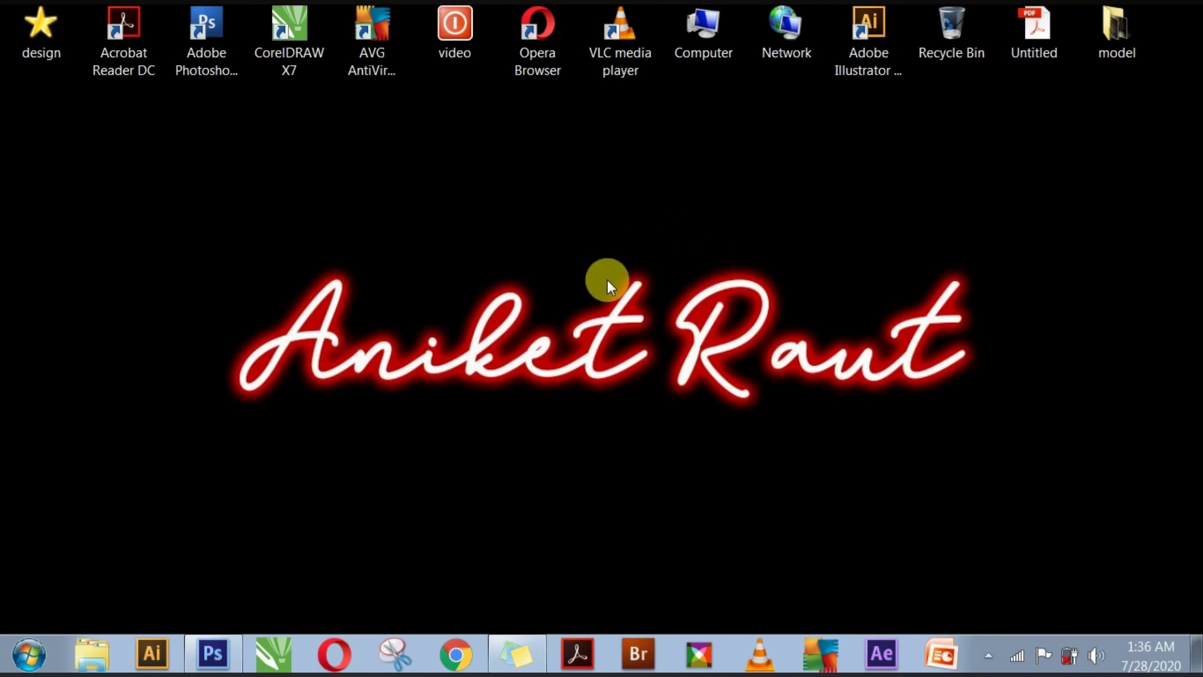
Bring the Photoshop window with the woman's portrait to the front.
click(213, 654)
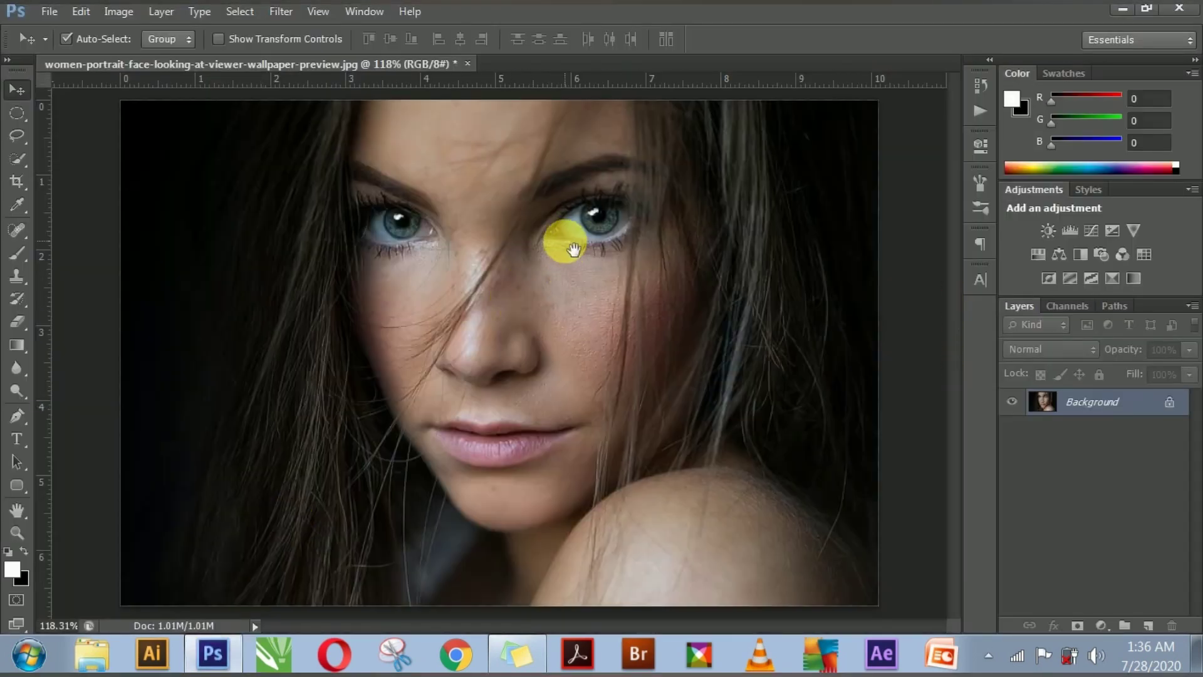
Zoom in on the eyes and duplicate the Background layer as Background copy.
key(ctrl+plus)
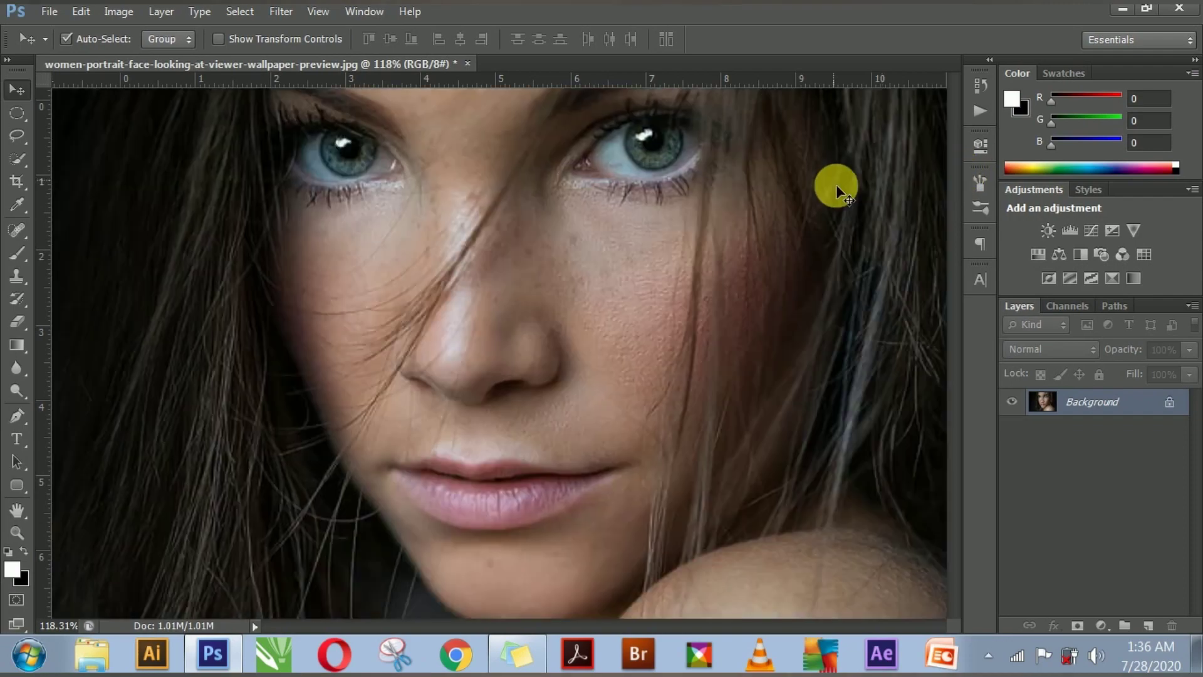
key(ctrl+plus)
drag(821, 194, 718, 404)
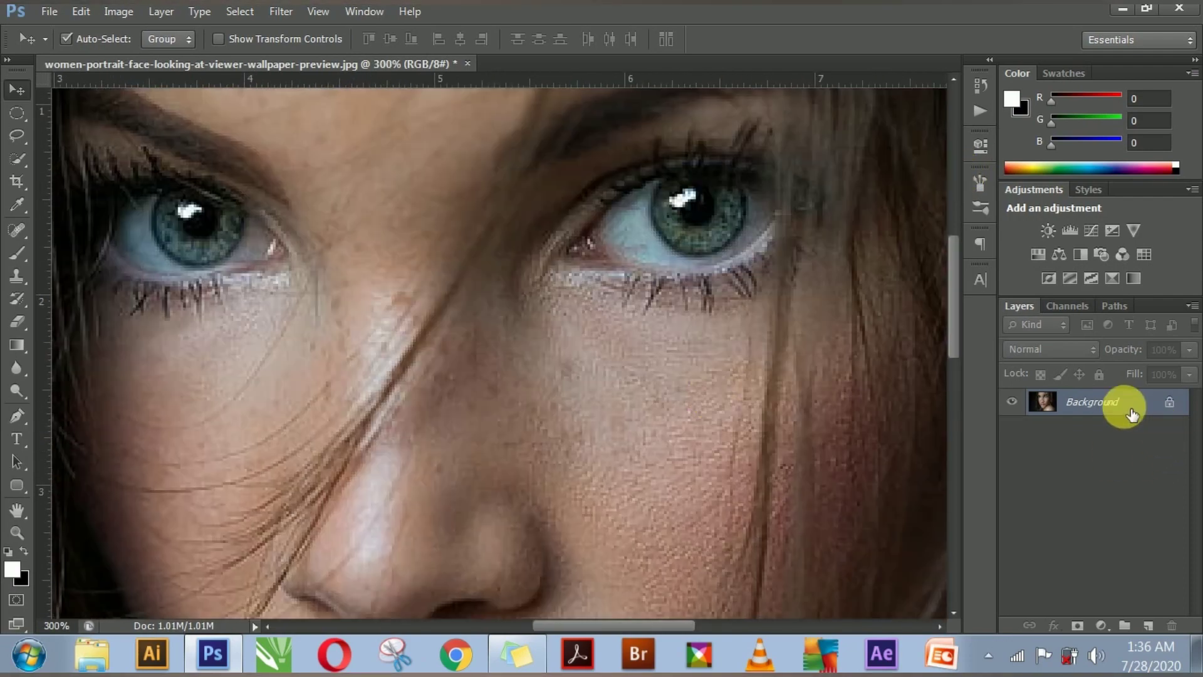
right_click(1132, 413)
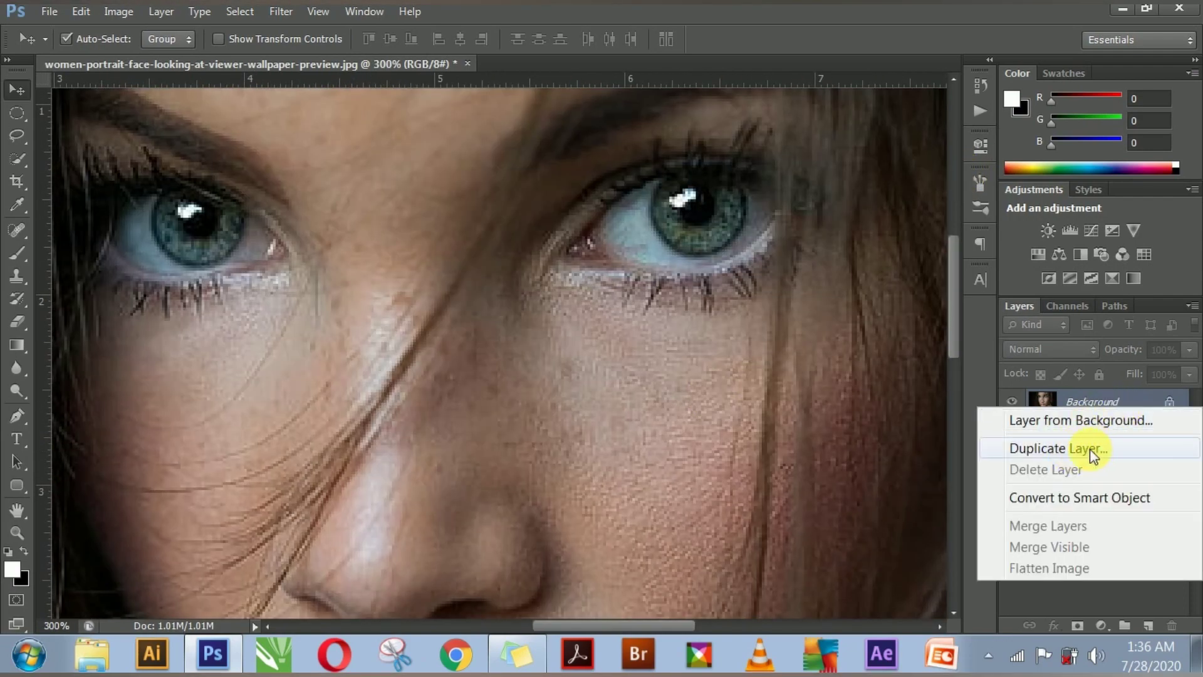
click(1094, 449)
click(755, 198)
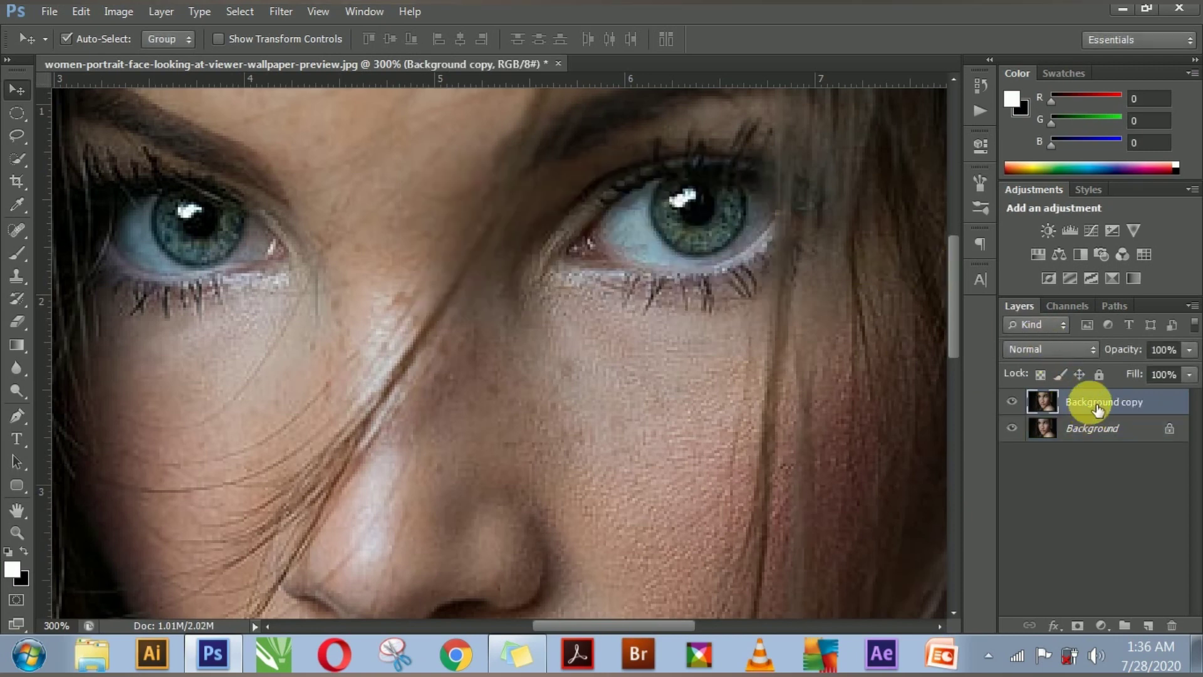
Draw an elliptical marquee around the right iris on Background copy.
click(21, 112)
right_click(23, 113)
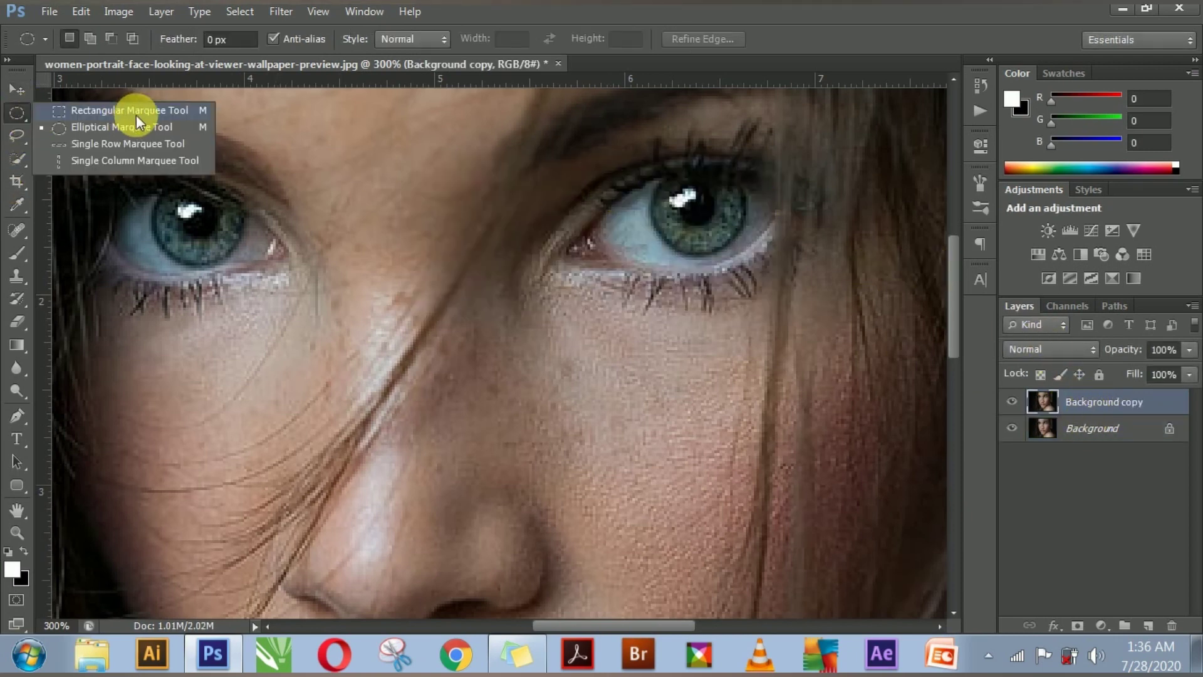
click(141, 130)
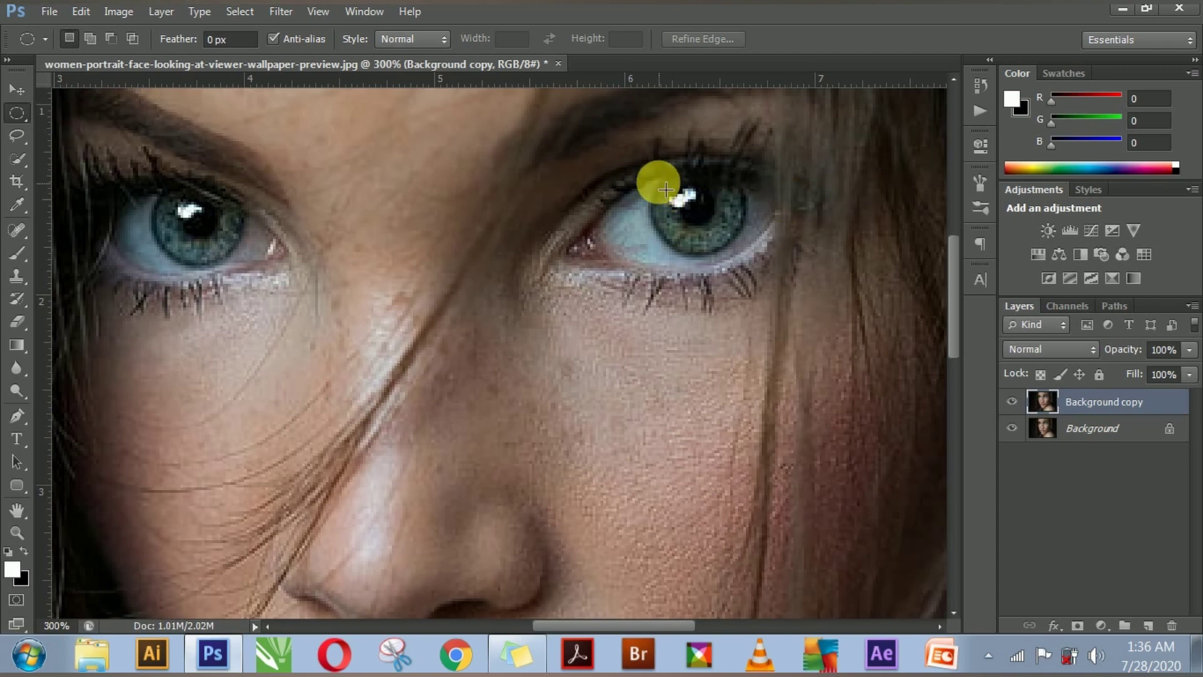
mouse_move(658, 183)
mouse_down()
mouse_move(762, 268)
mouse_move(749, 256)
mouse_up()
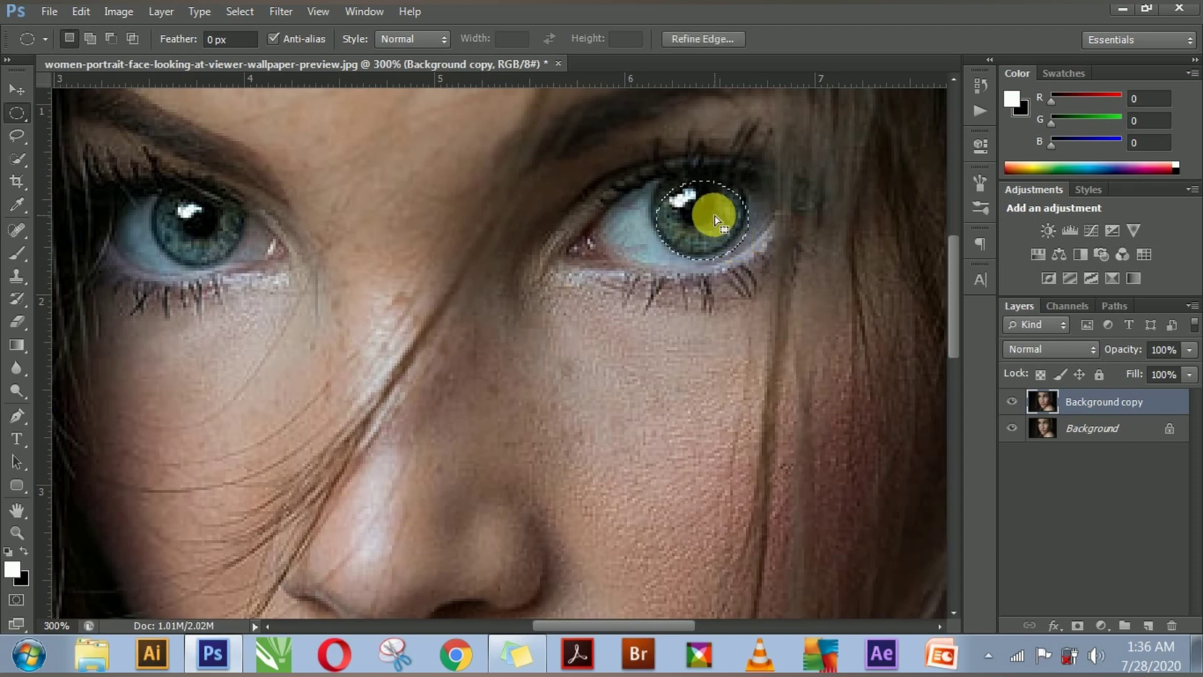
drag(706, 201, 703, 202)
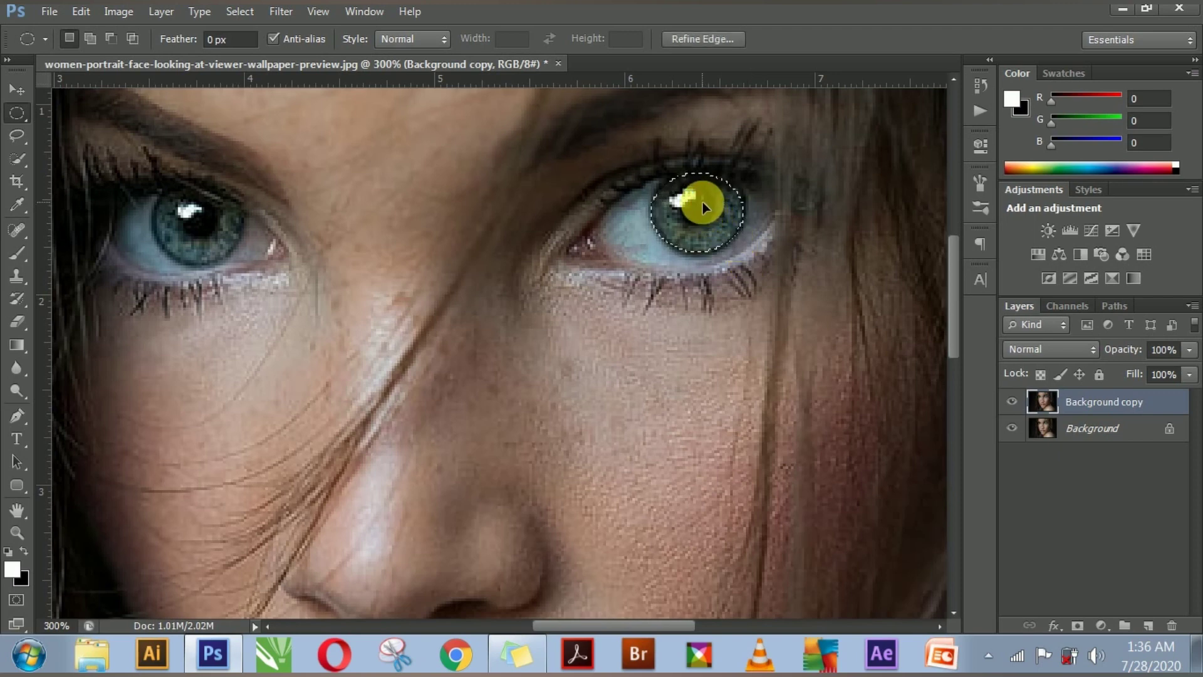
click(1098, 406)
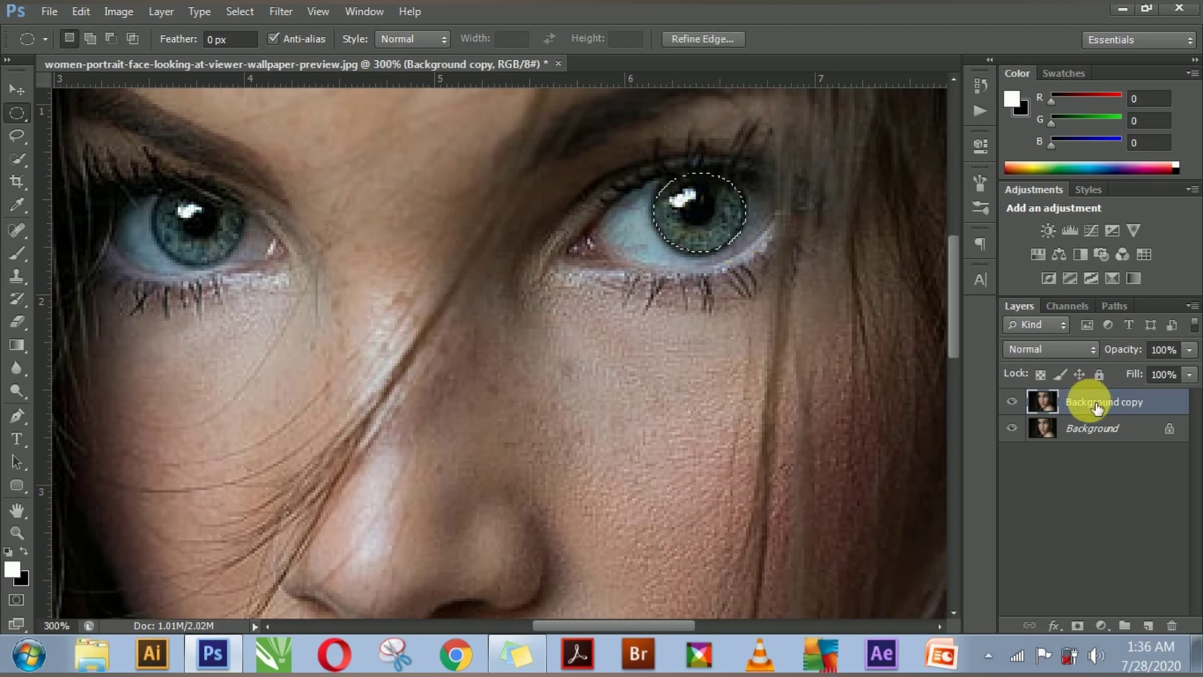
Copy the selected iris onto Layer 1 and position it back over the right eye.
key(ctrl+j)
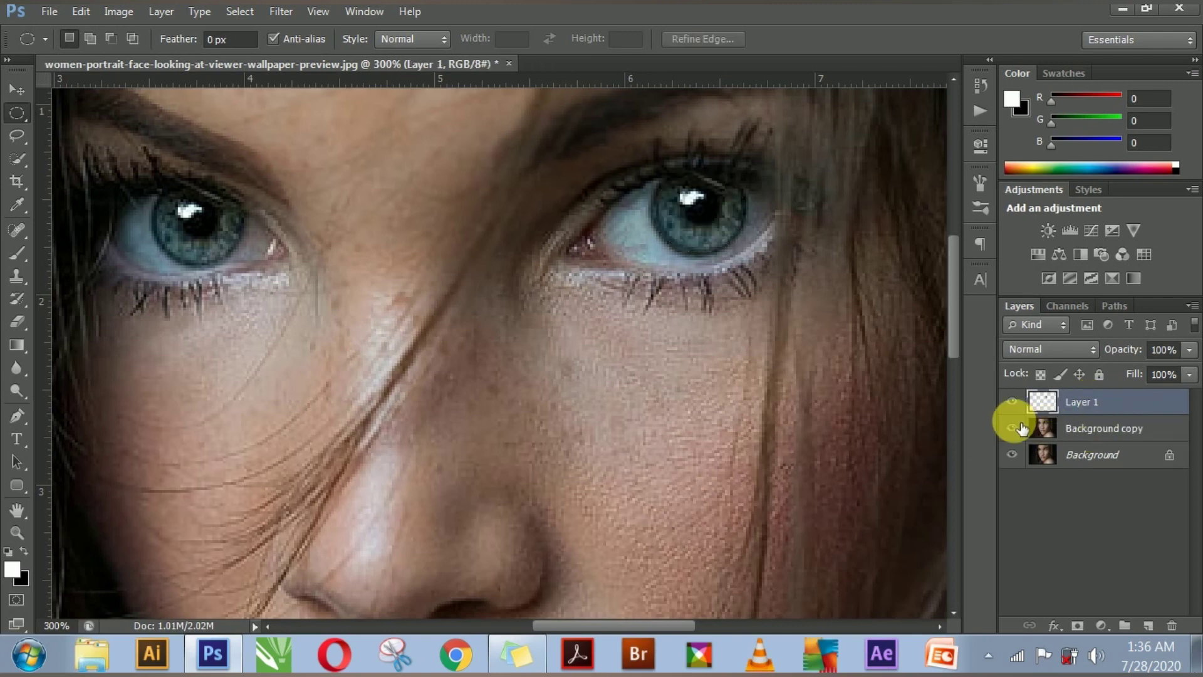
key(v)
drag(712, 213, 709, 210)
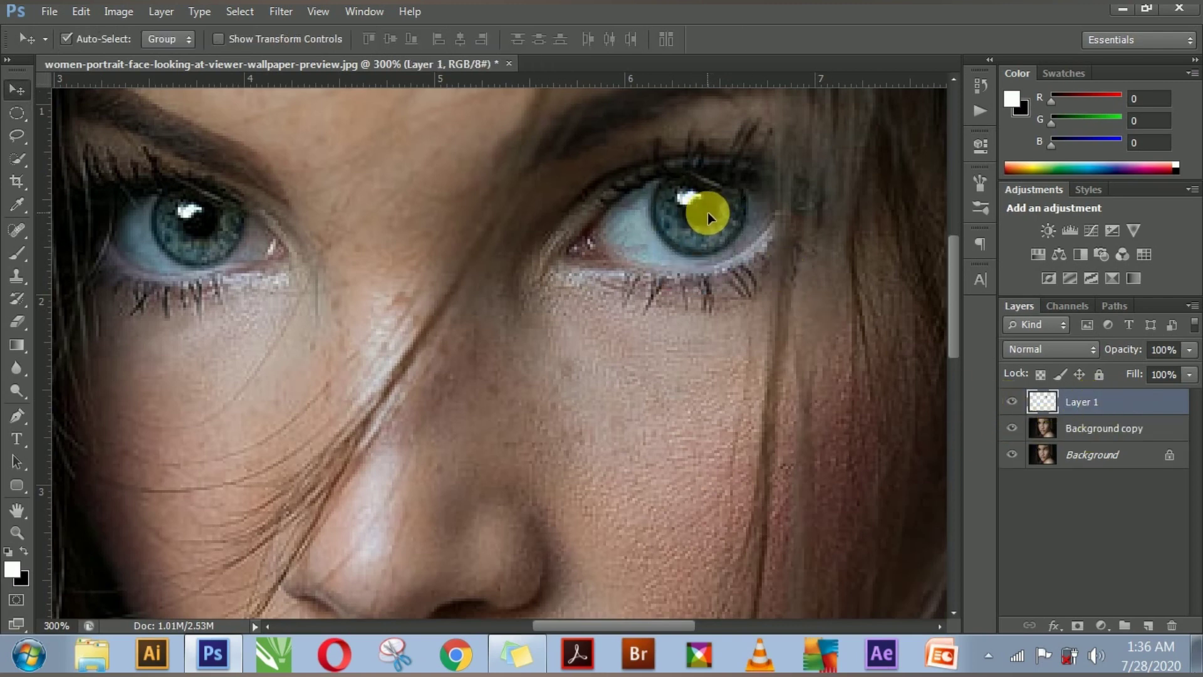
drag(634, 193, 698, 215)
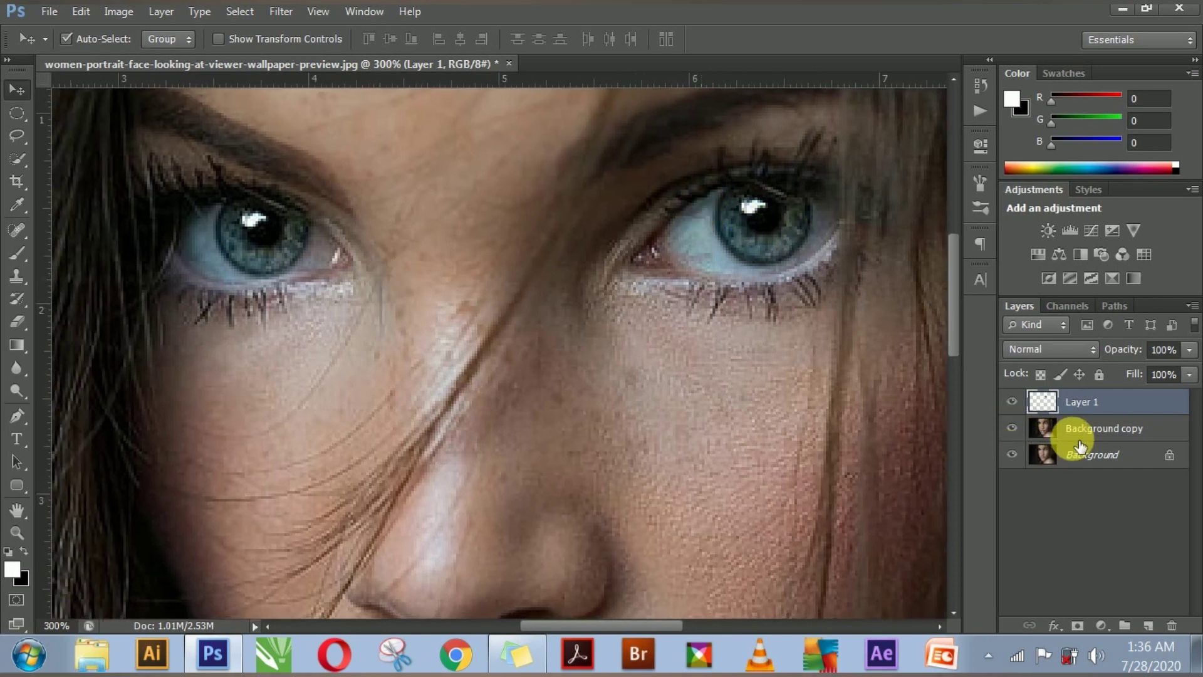
key(ctrl+alt+z)
key(ctrl+alt+z)
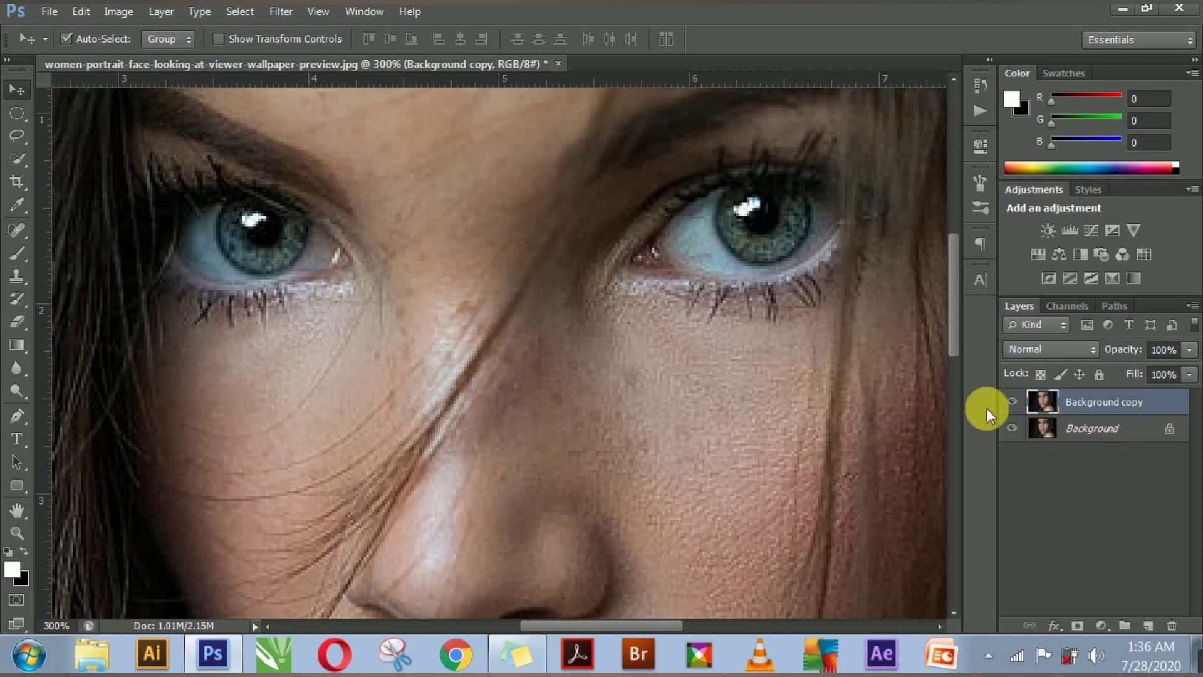
key(ctrl+j)
drag(737, 229, 475, 353)
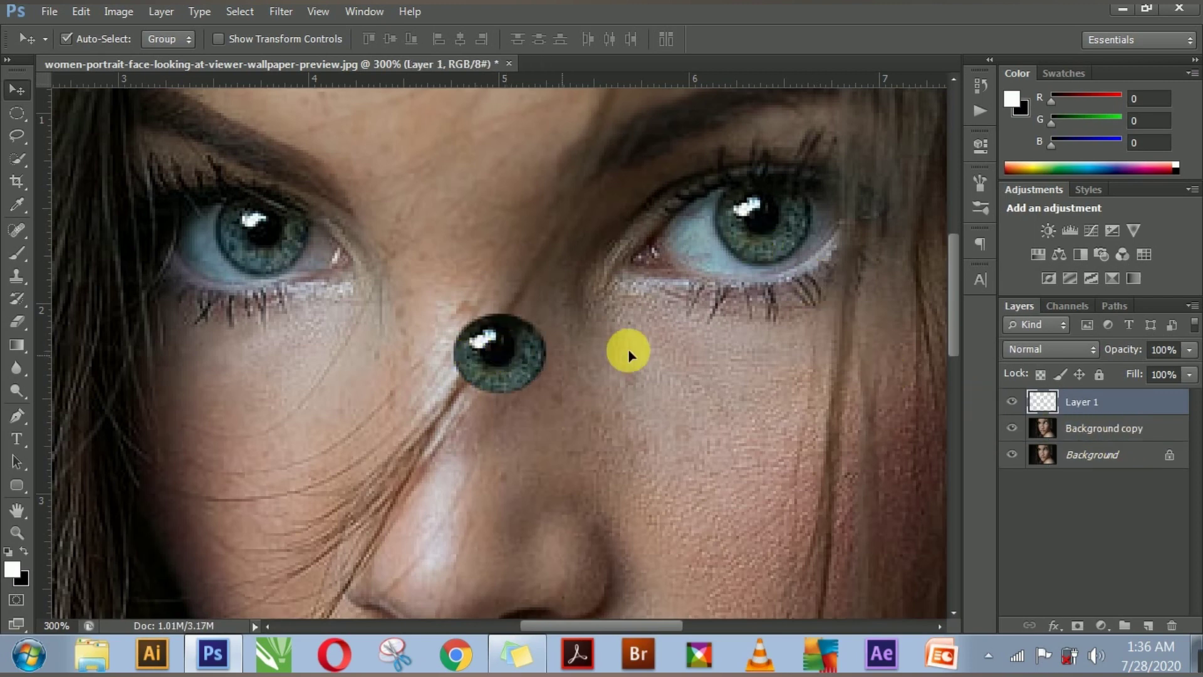
drag(628, 348, 771, 222)
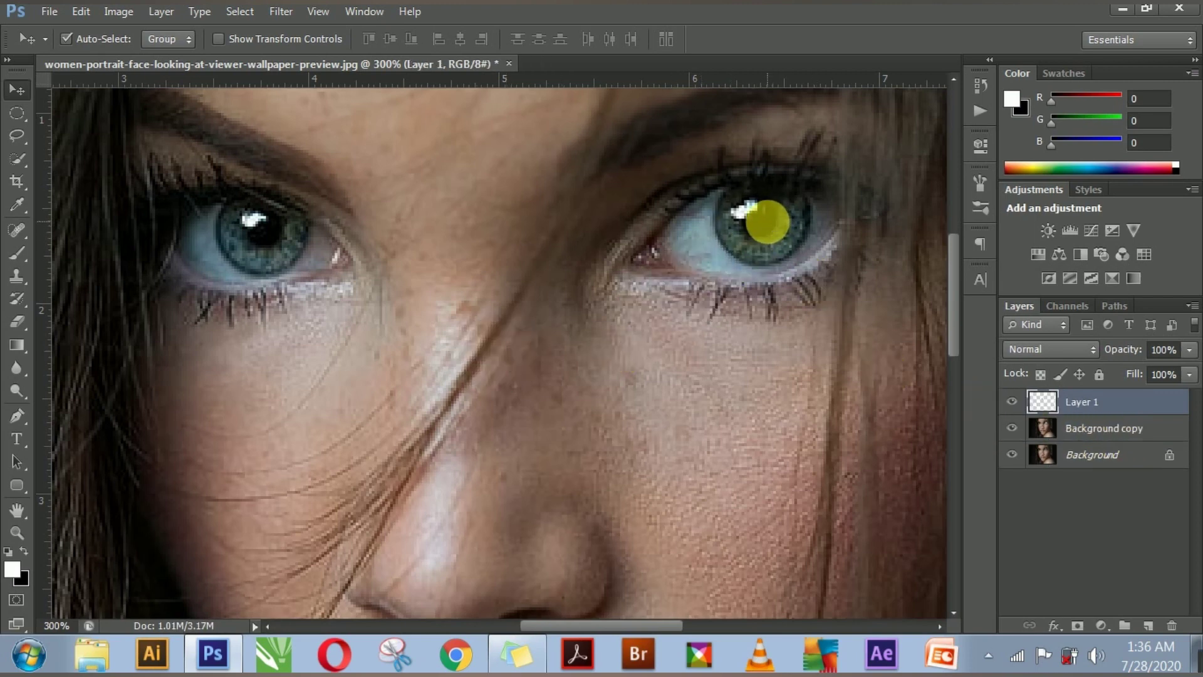
Select the left iris with an elliptical marquee and copy it onto Layer 2.
drag(537, 277, 595, 268)
click(16, 113)
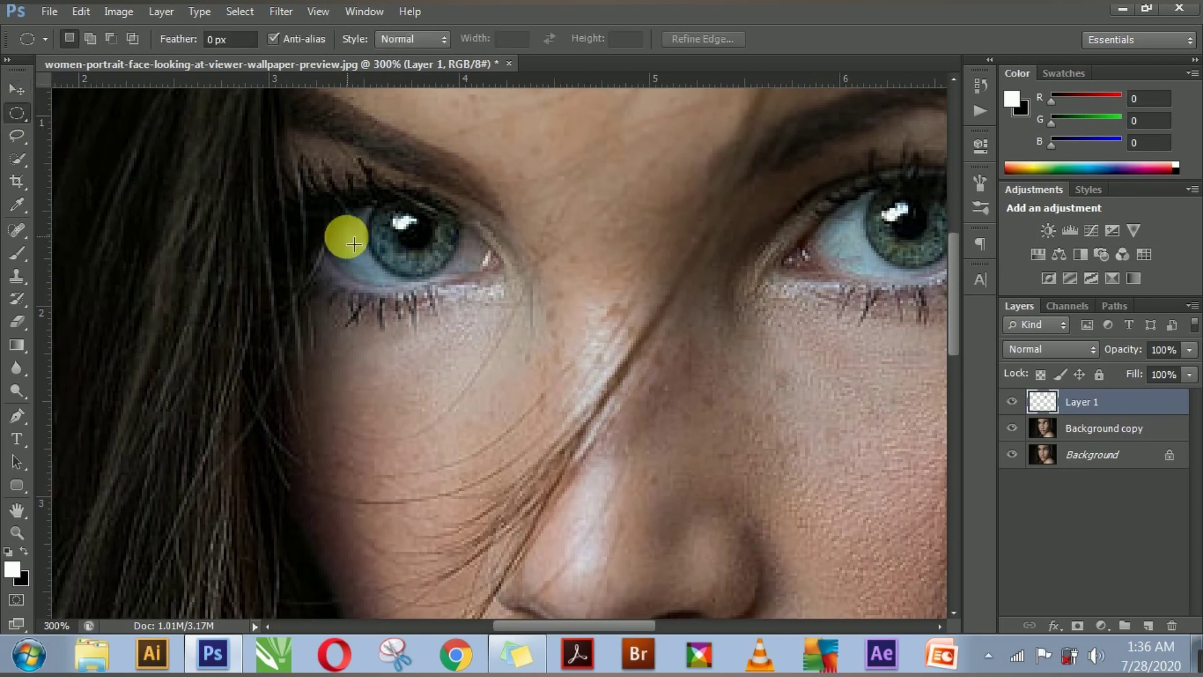
drag(363, 201, 467, 289)
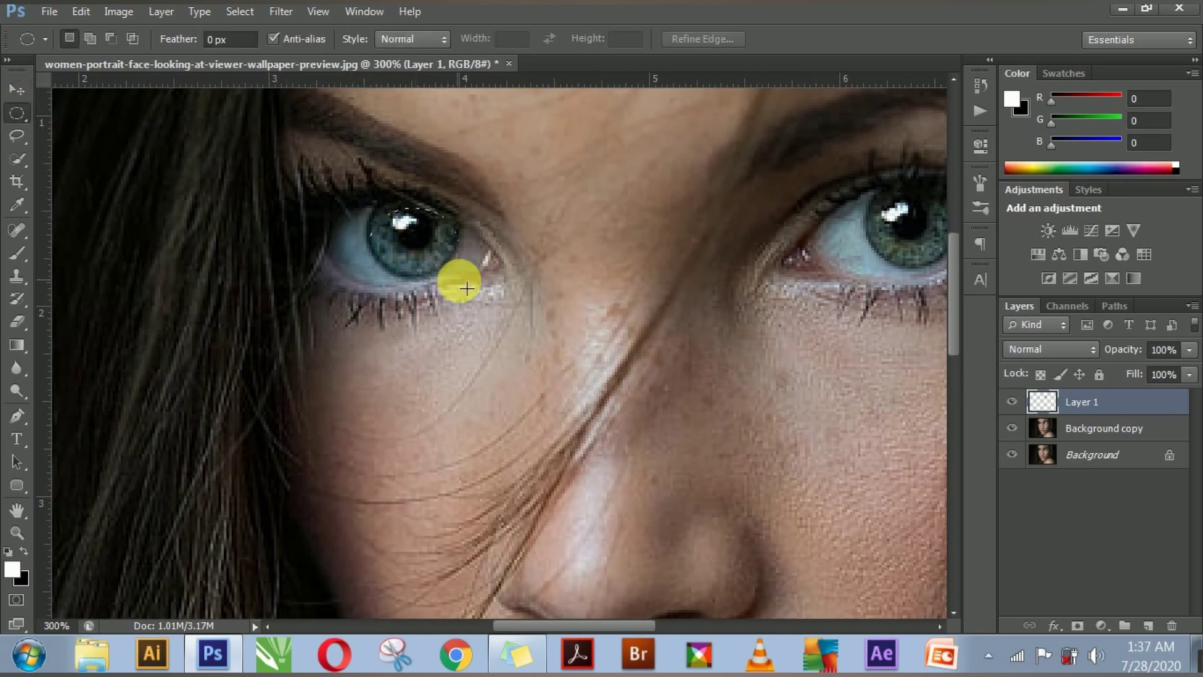
drag(420, 227, 417, 223)
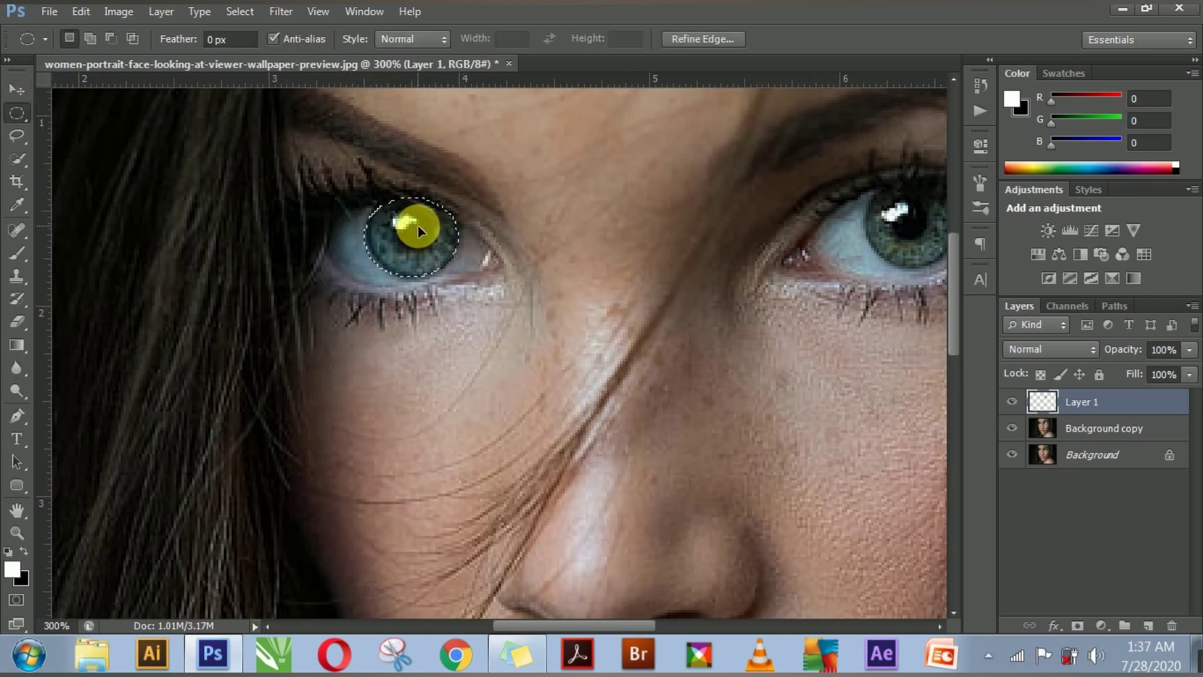
click(1096, 429)
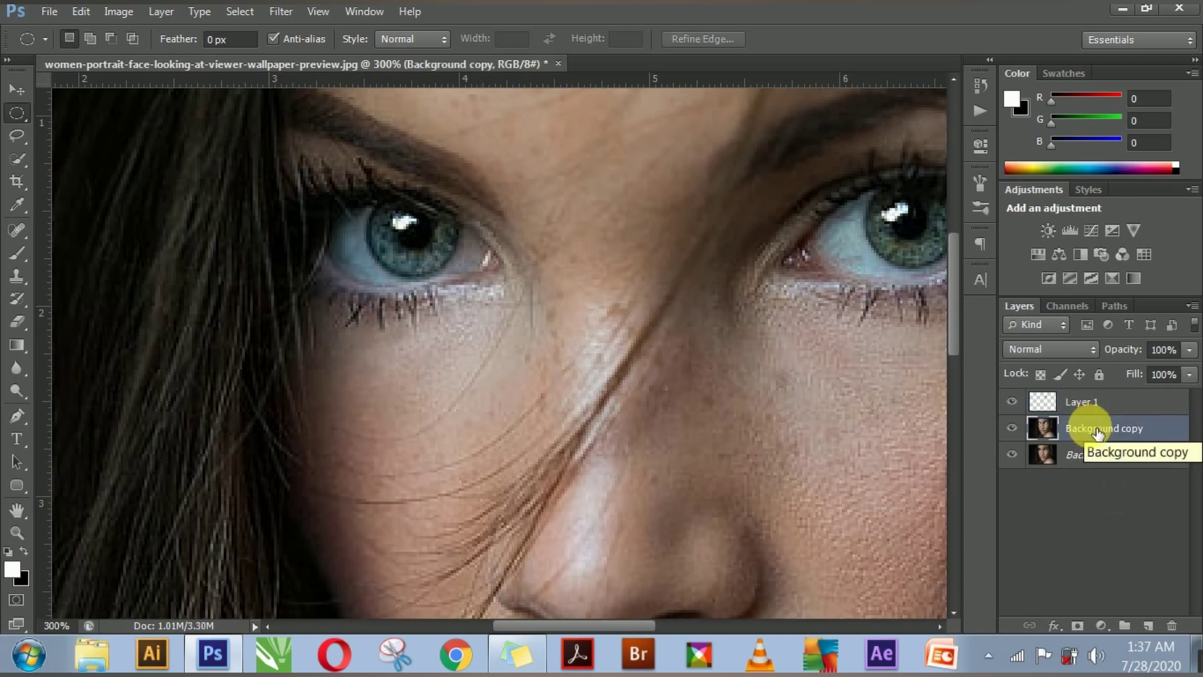
key(ctrl+j)
mouse_move(458, 231)
ctrl+mouse_down()
mouse_move(544, 347)
mouse_move(425, 228)
ctrl+mouse_up()
key(v)
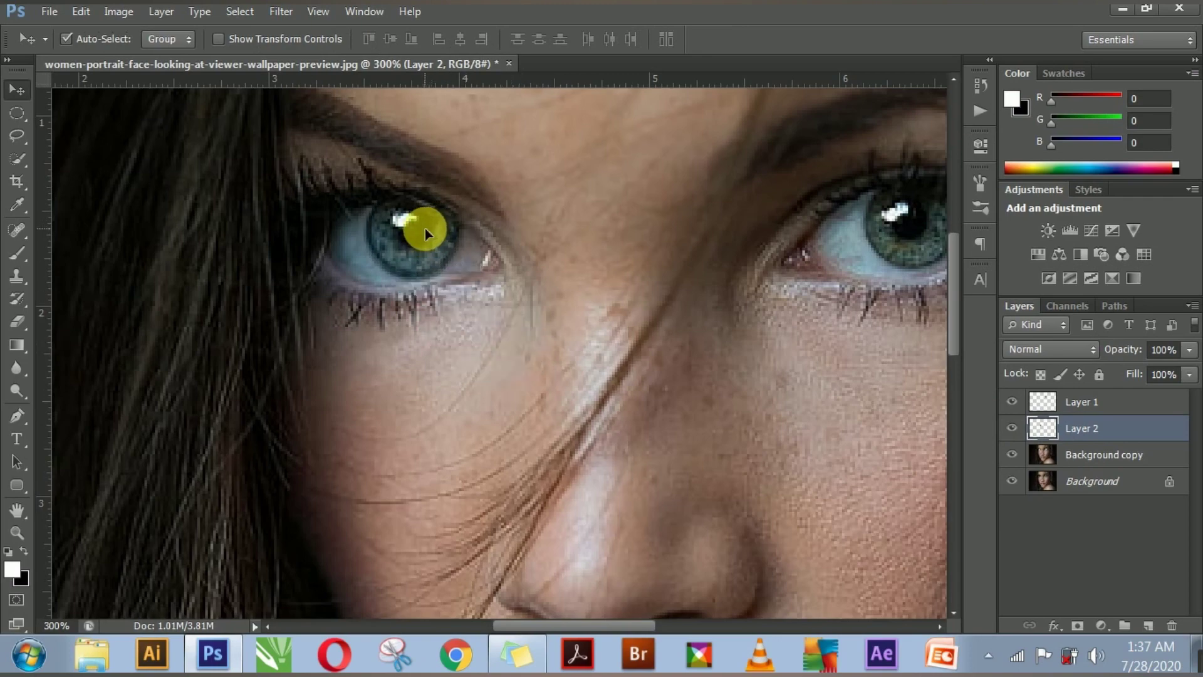
Convert Background copy to black and white with the Auto mix, keeping the irises blue.
scroll(522, 247, down, 1)
scroll(522, 247, down, 1)
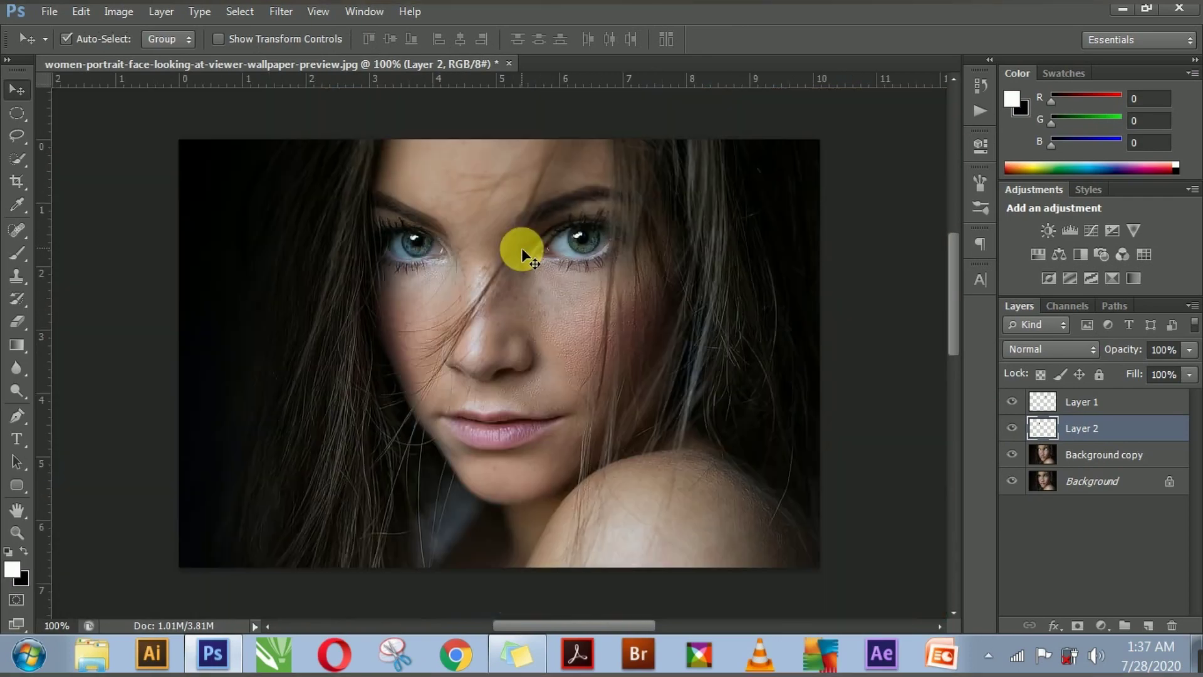
scroll(647, 252, down, 1)
scroll(703, 271, up, 1)
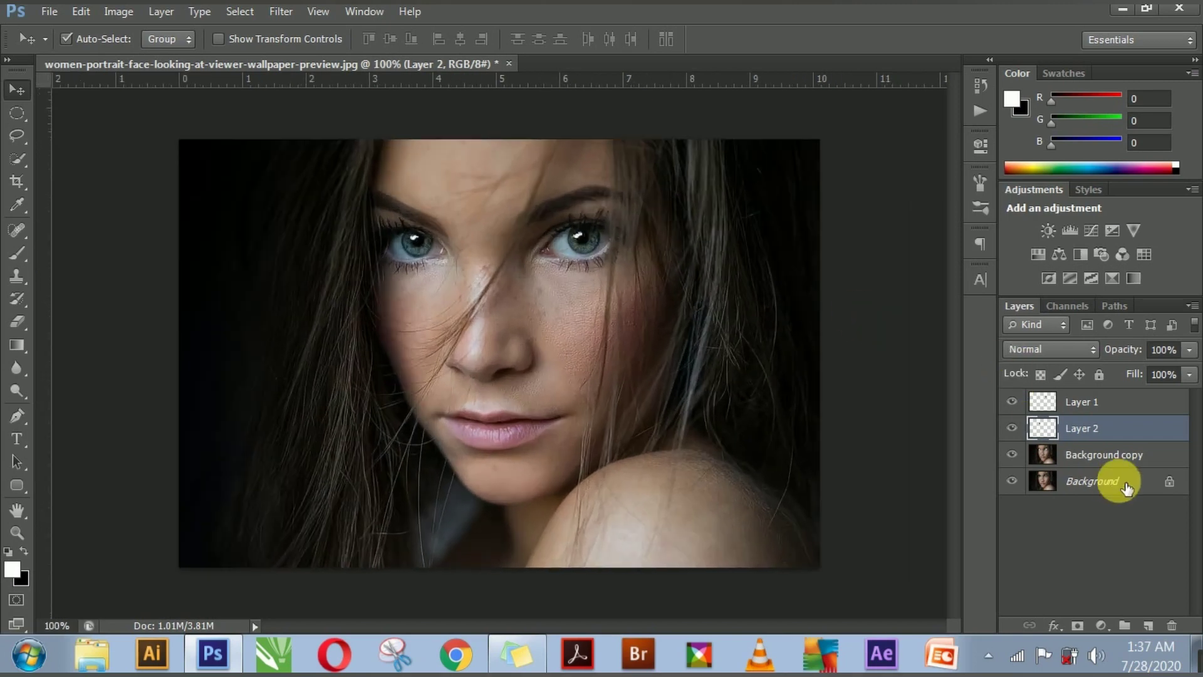
click(1120, 462)
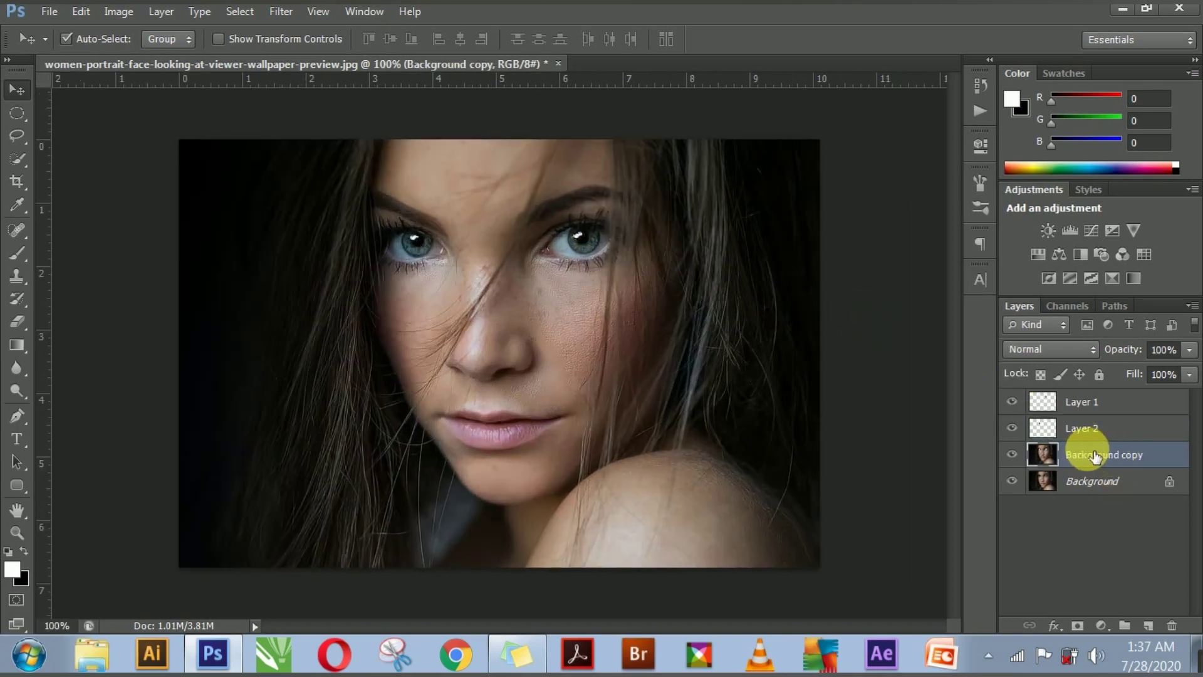
click(119, 11)
mouse_move(155, 65)
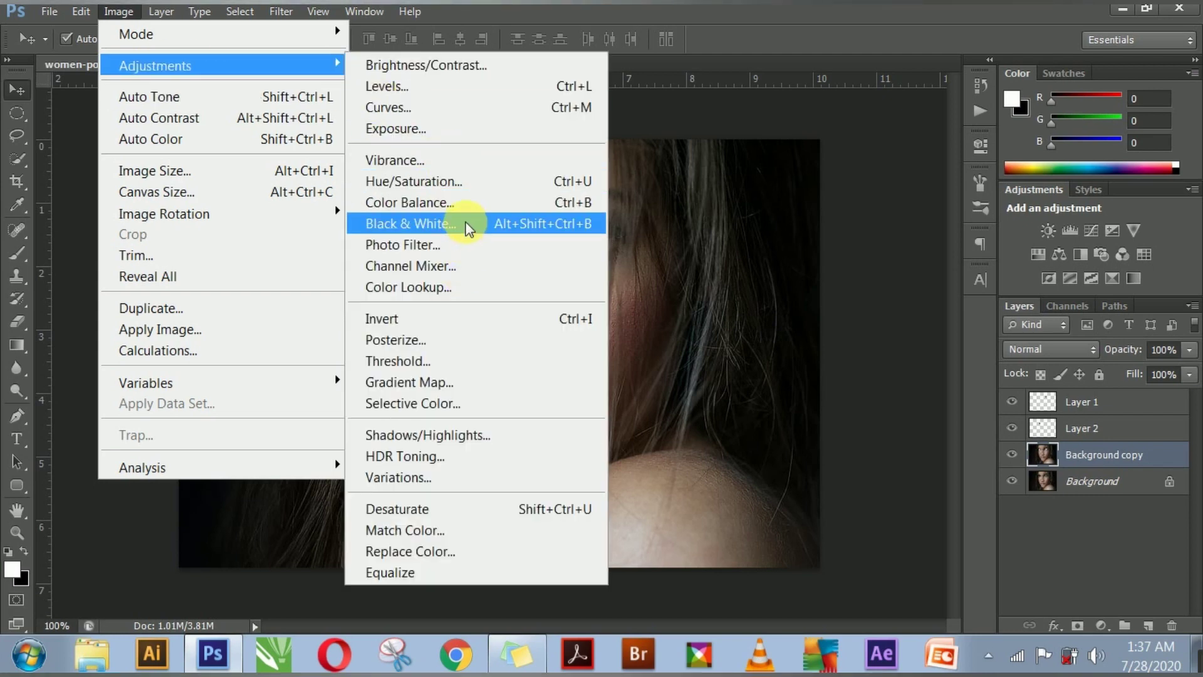
click(467, 228)
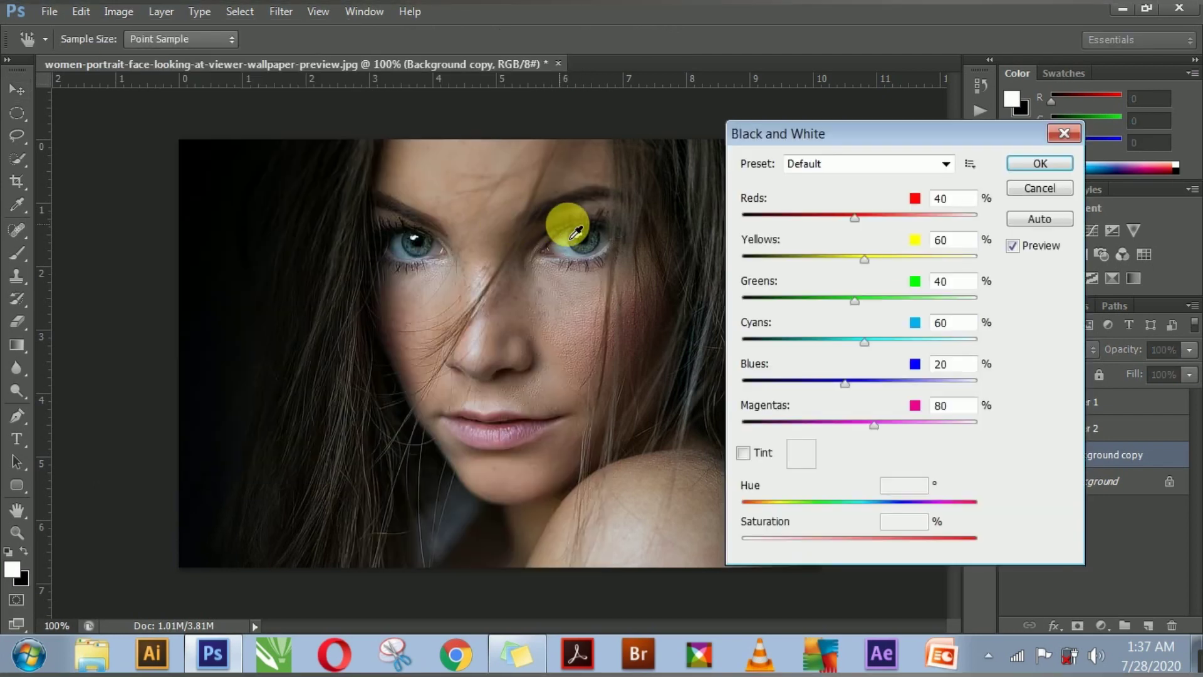
click(1031, 221)
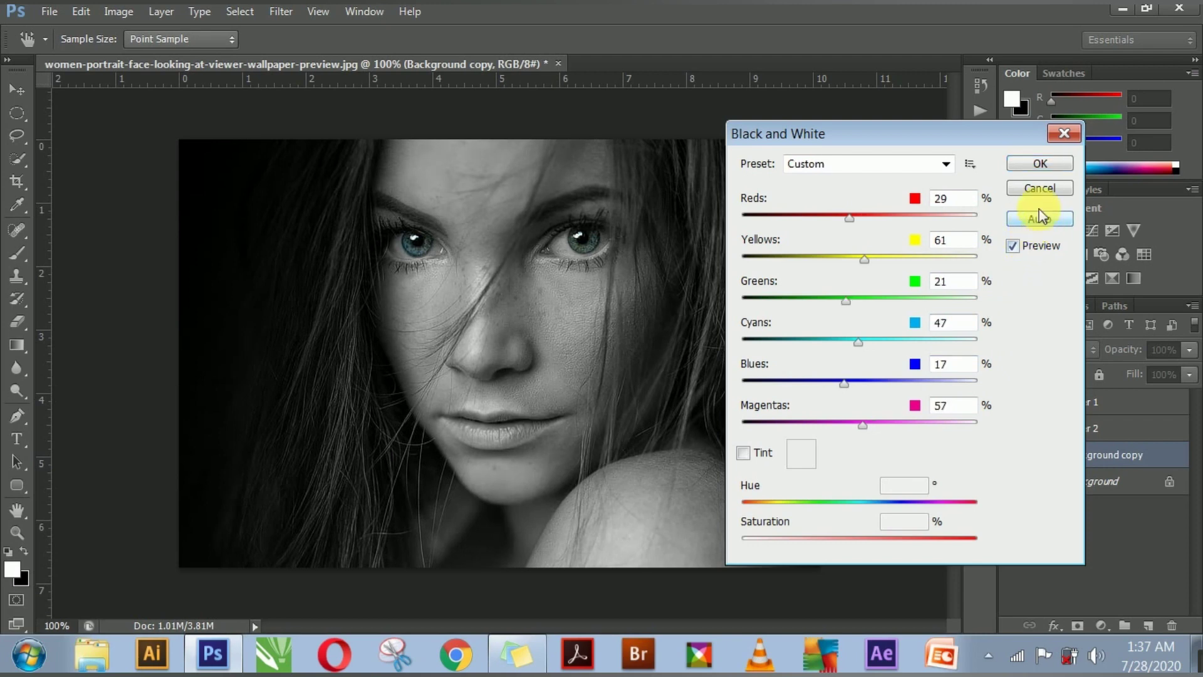
click(1025, 163)
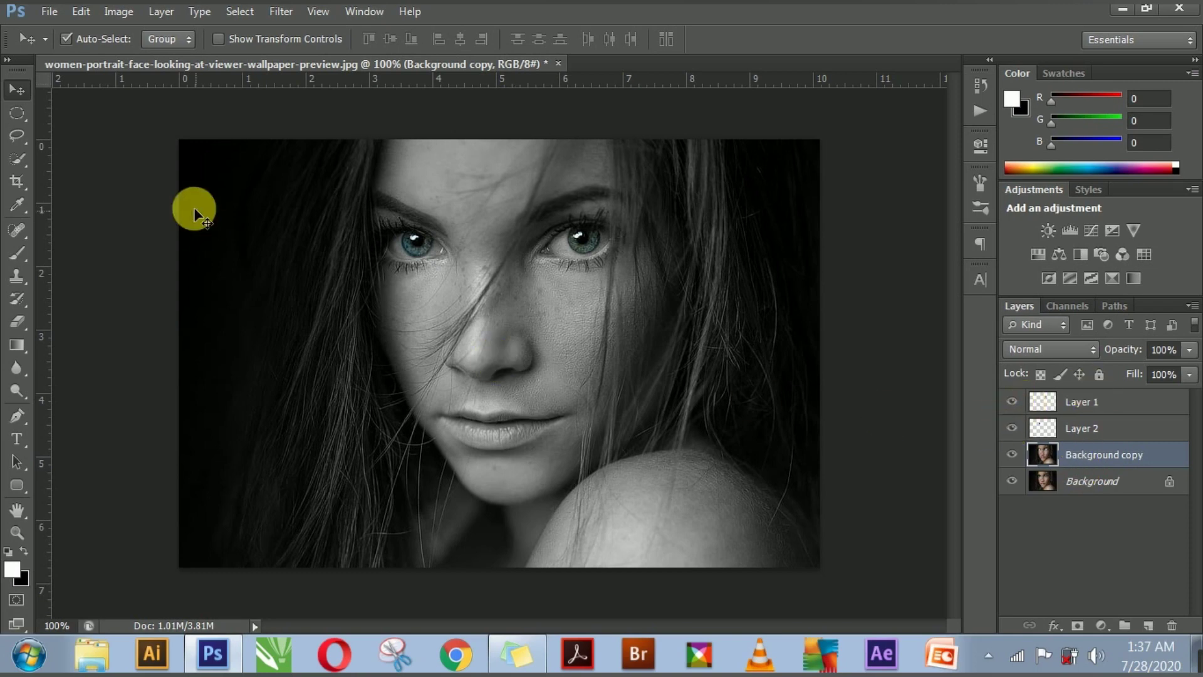
Add a Levels adjustment layer with RGB midtones at 0.62 and Red midtone at 0.94.
click(1102, 626)
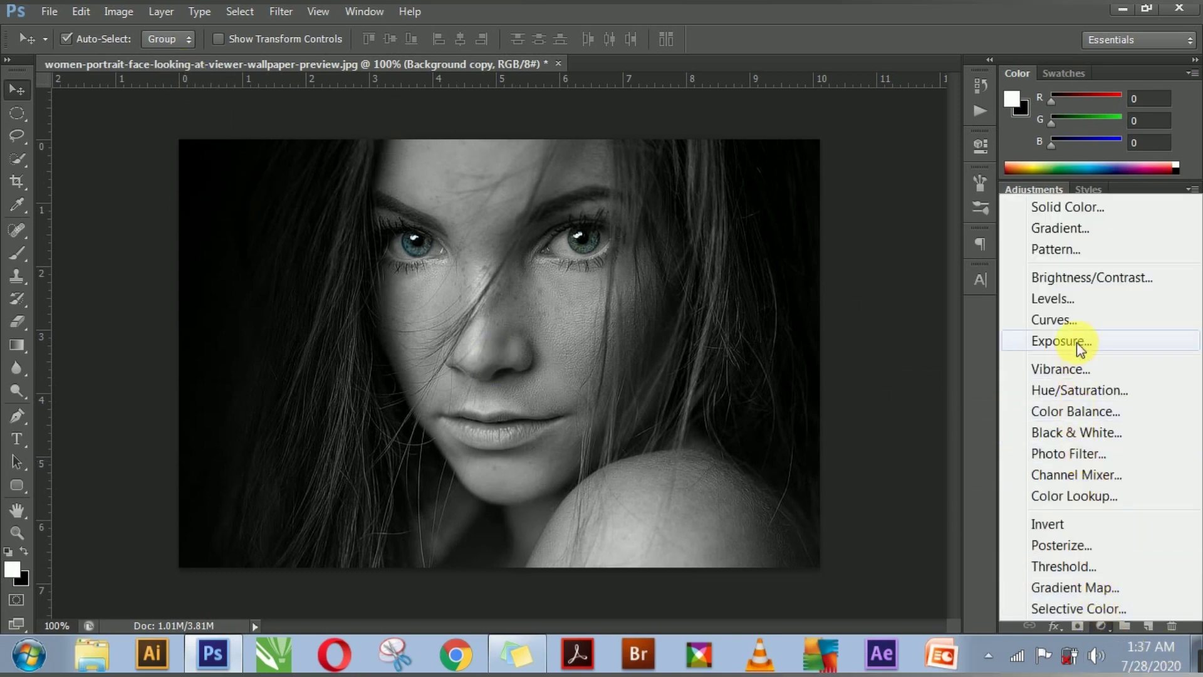
click(1089, 303)
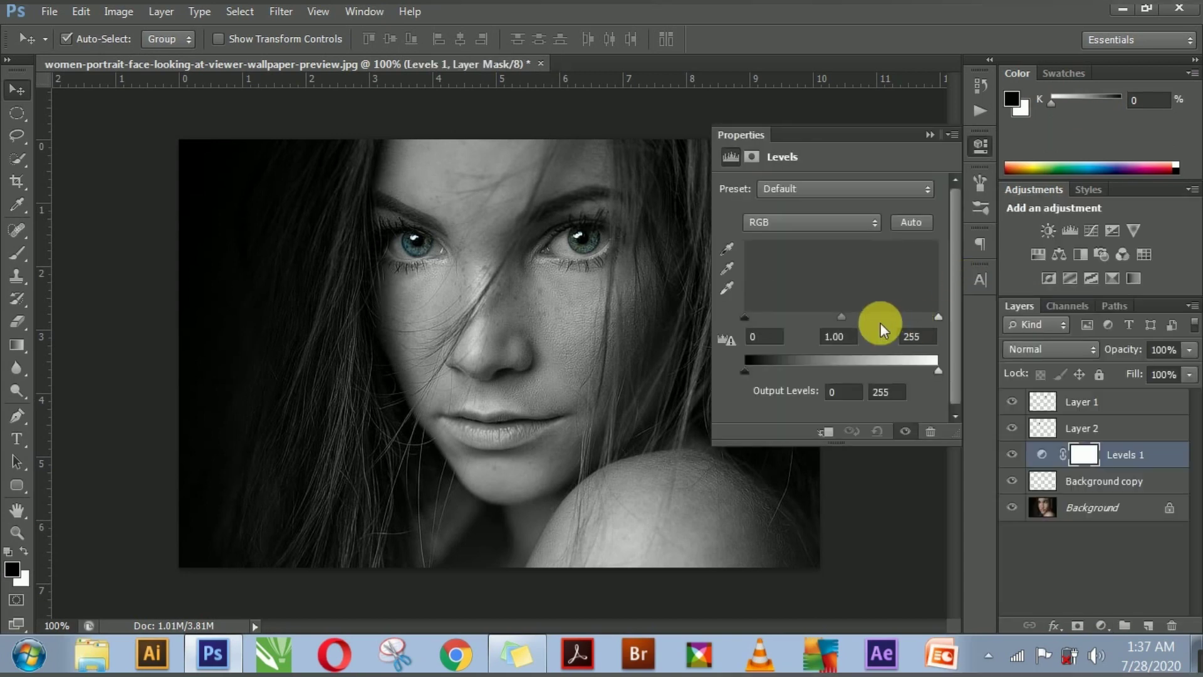
drag(854, 317, 860, 318)
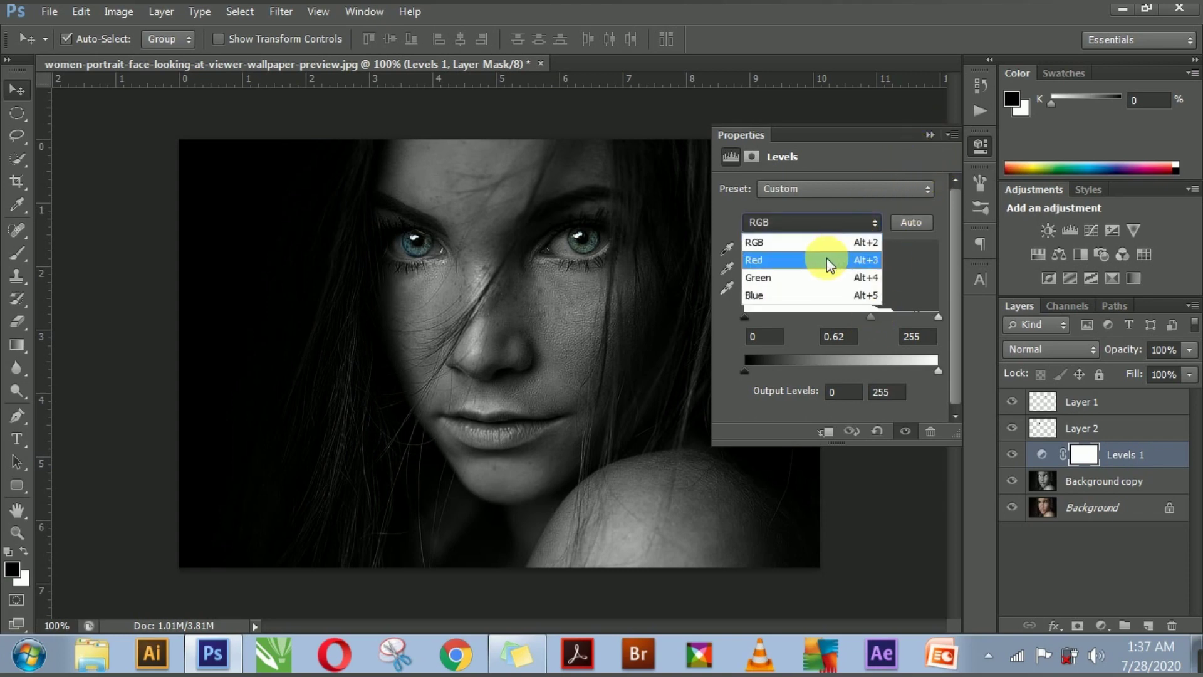
click(826, 258)
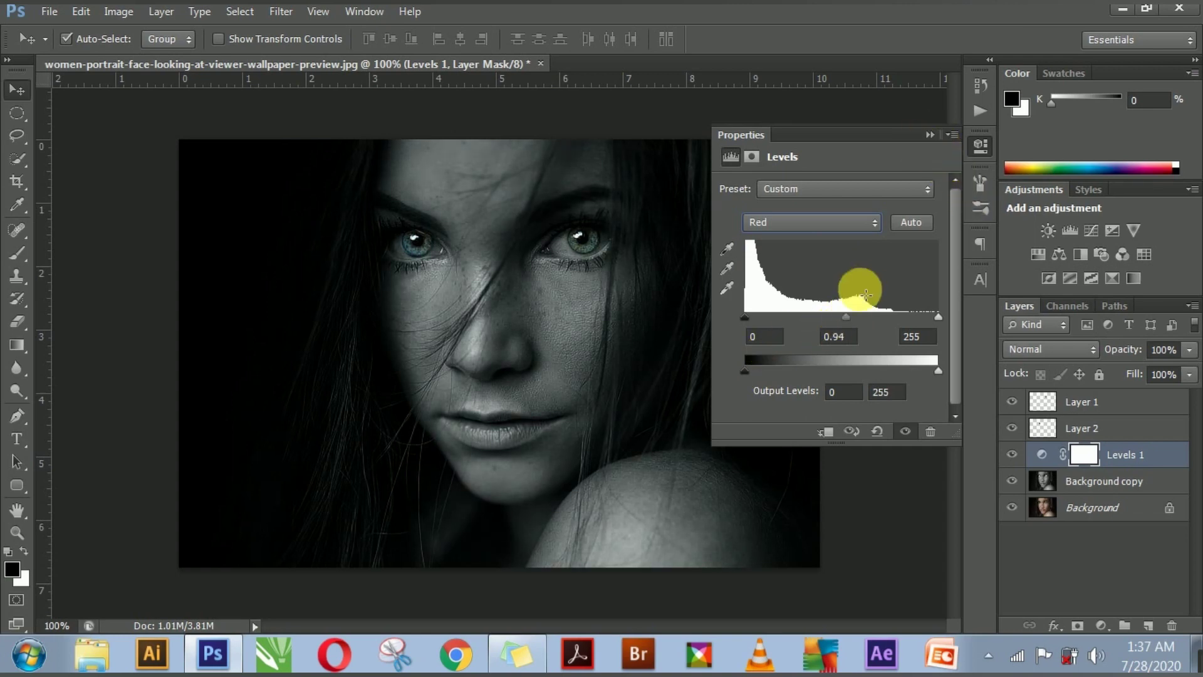
click(841, 221)
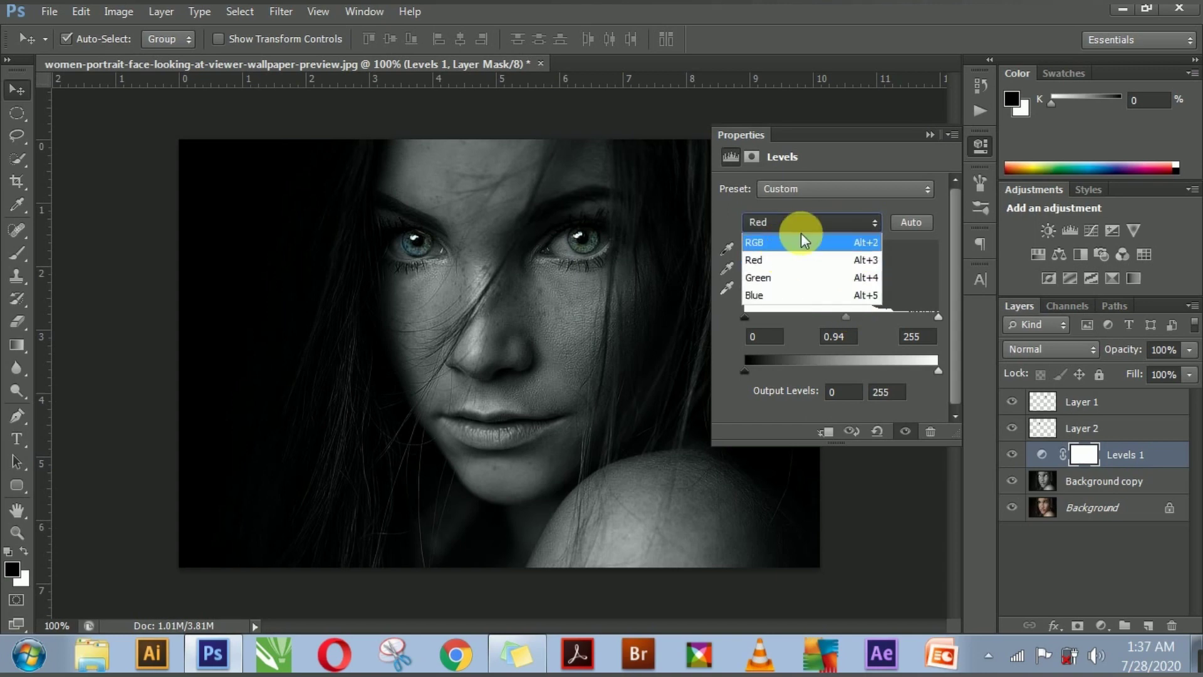
click(821, 216)
click(928, 137)
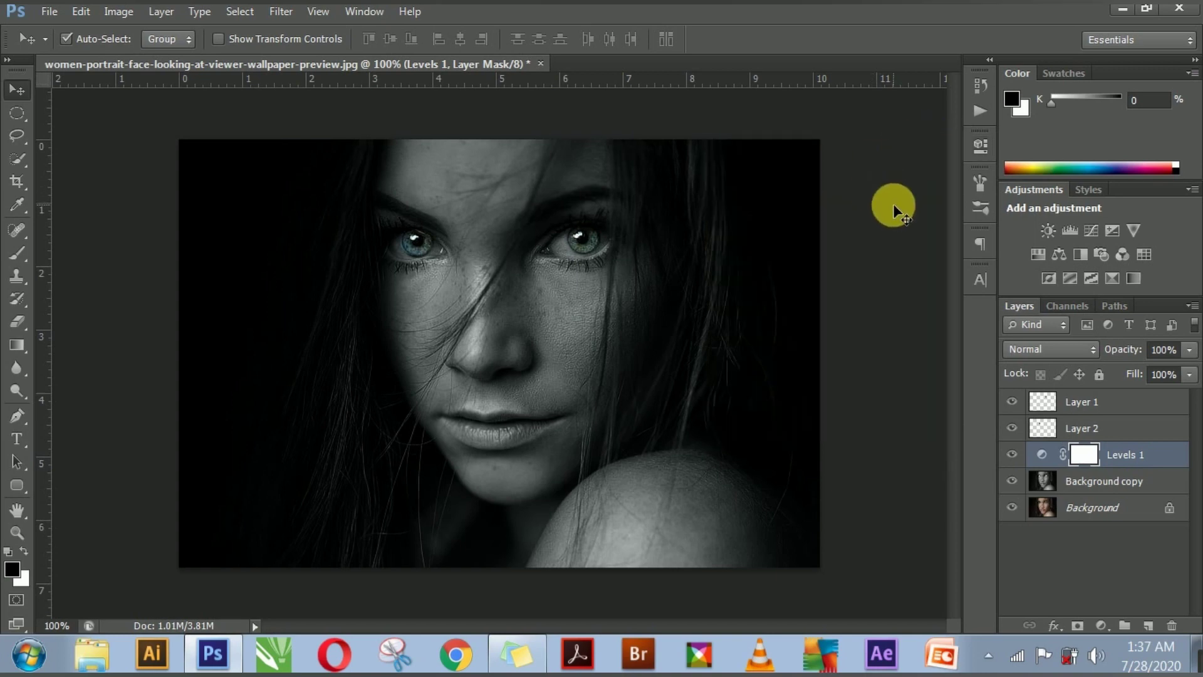
click(894, 263)
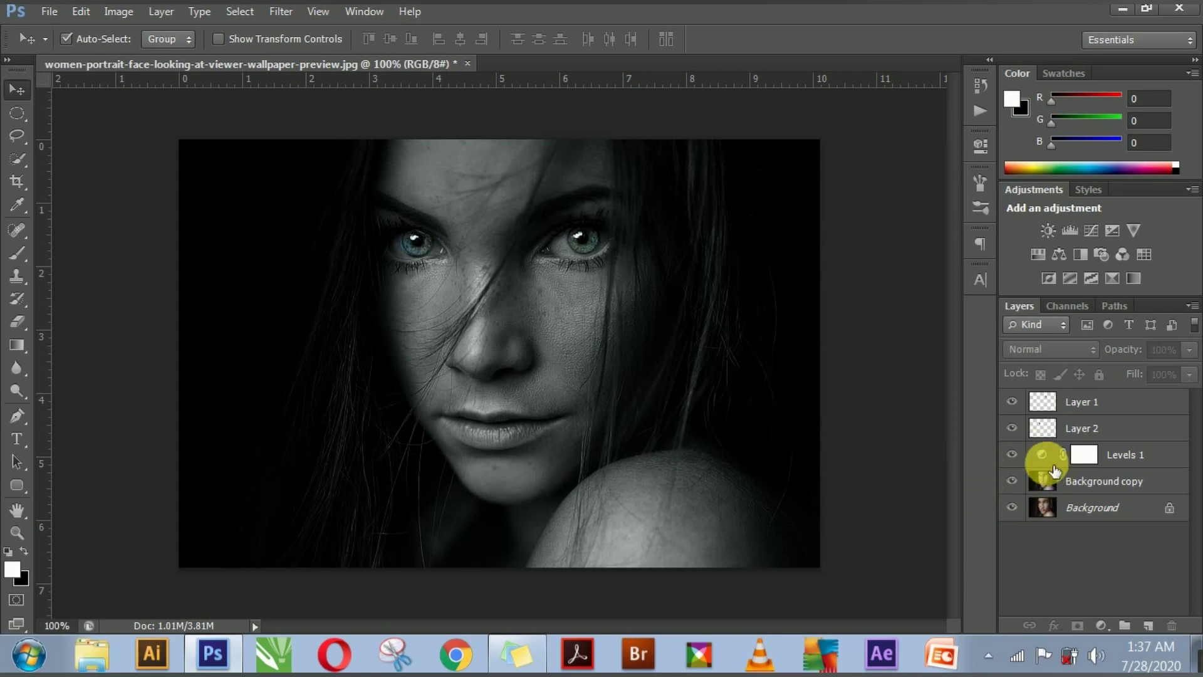
Select Layer 1 and set up the Dodge Tool with Shadows range at 100% exposure.
click(1100, 481)
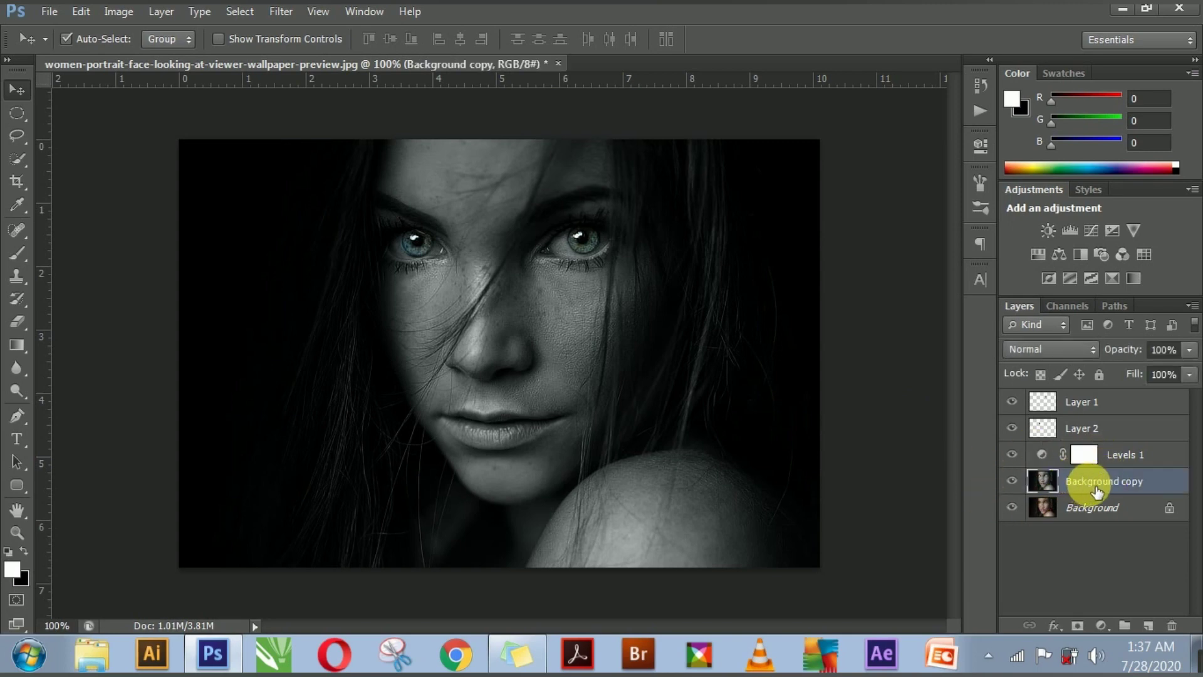
click(1102, 405)
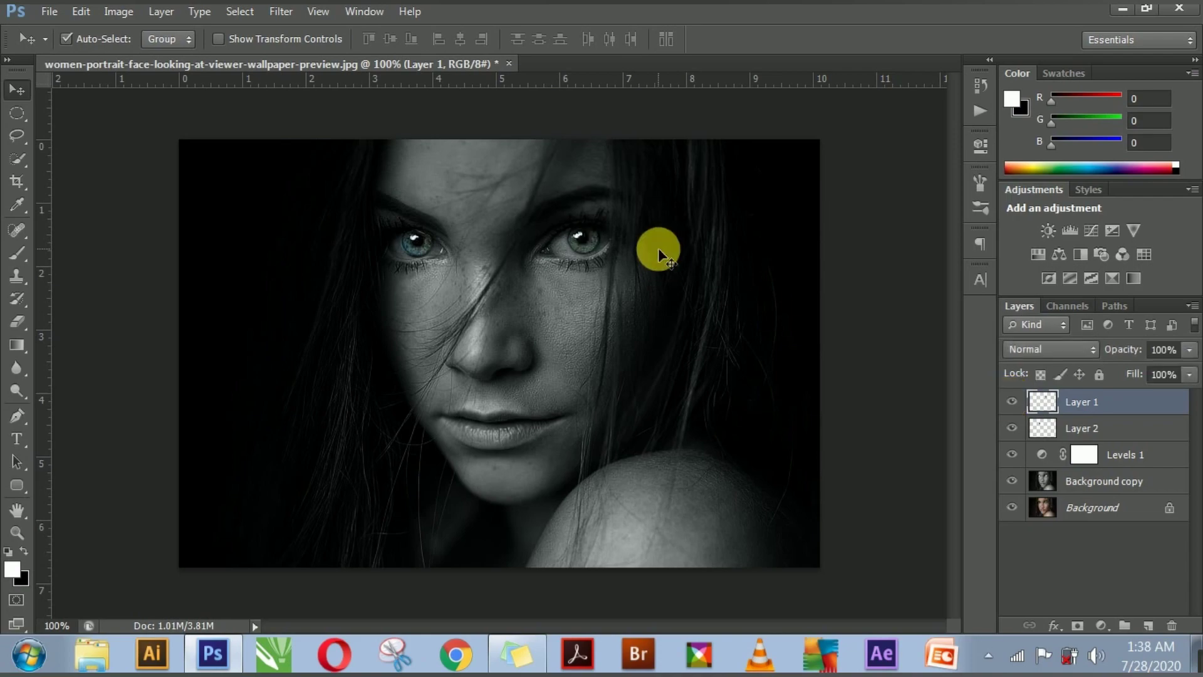
alt+scroll(736, 246, up, 1)
scroll(645, 236, down, 3)
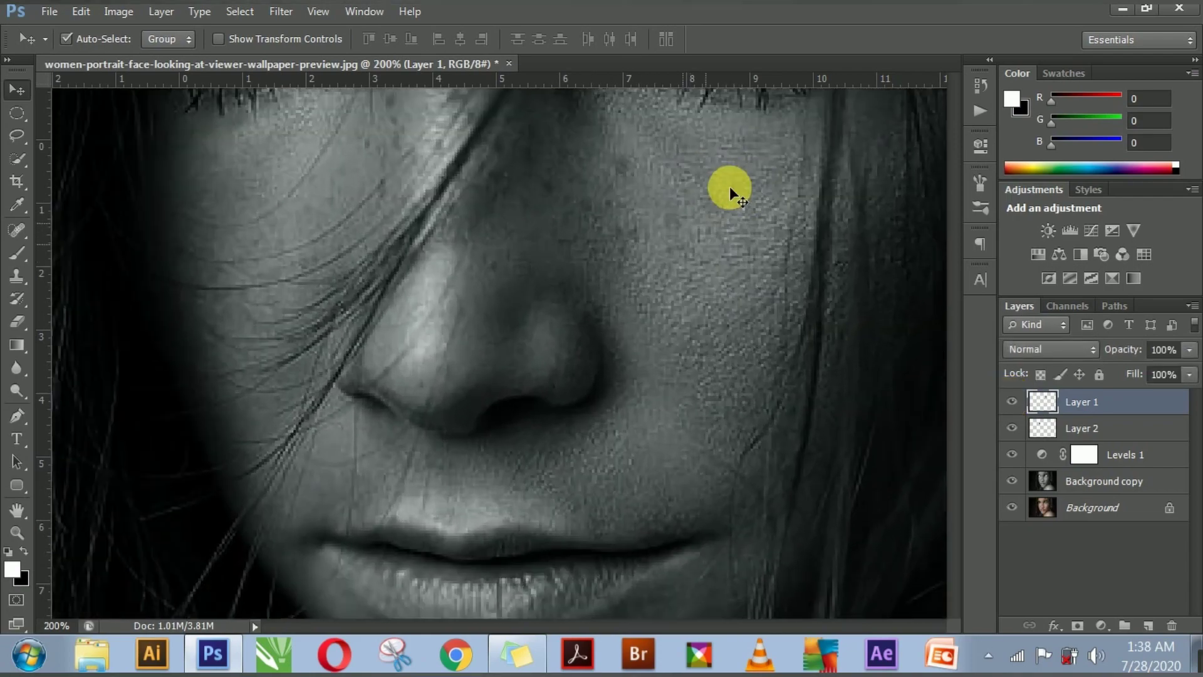
scroll(731, 188, up, 3)
drag(645, 342, 567, 439)
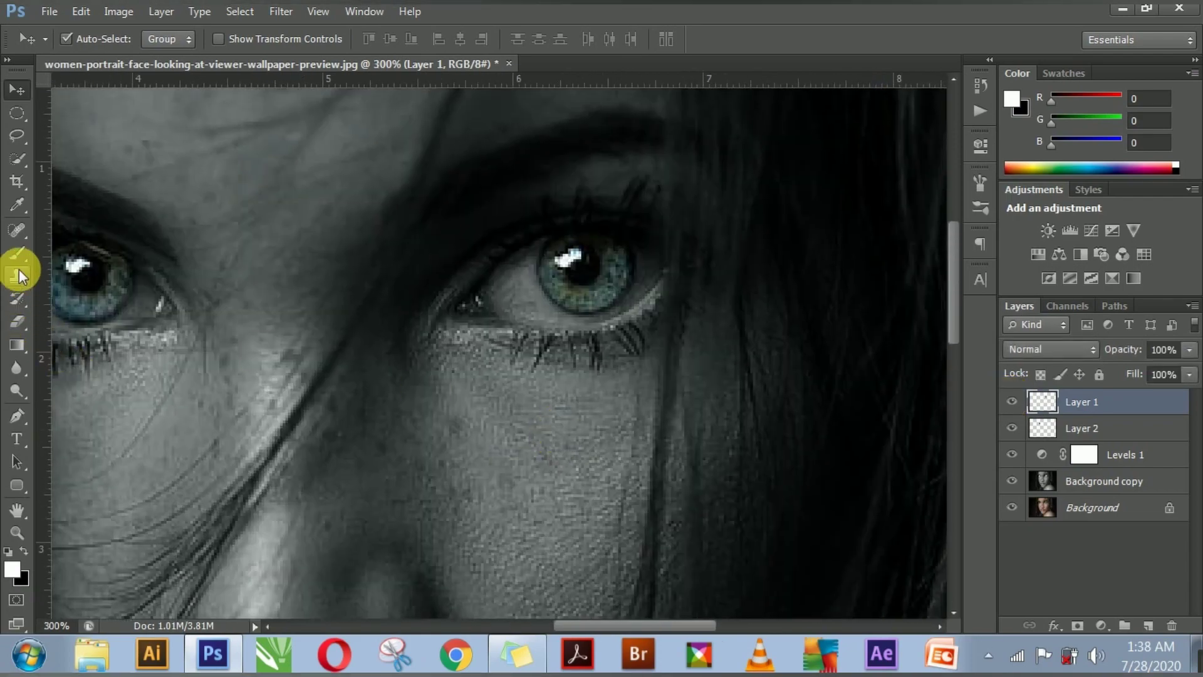
click(24, 386)
drag(24, 386, 96, 387)
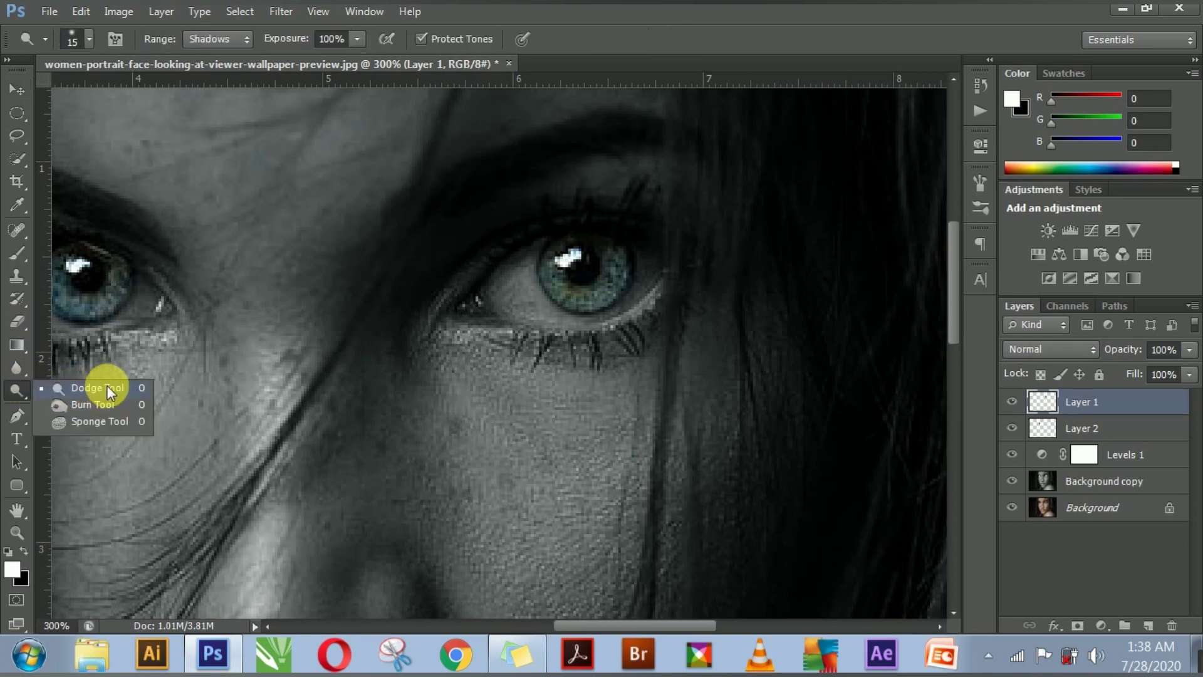
click(111, 389)
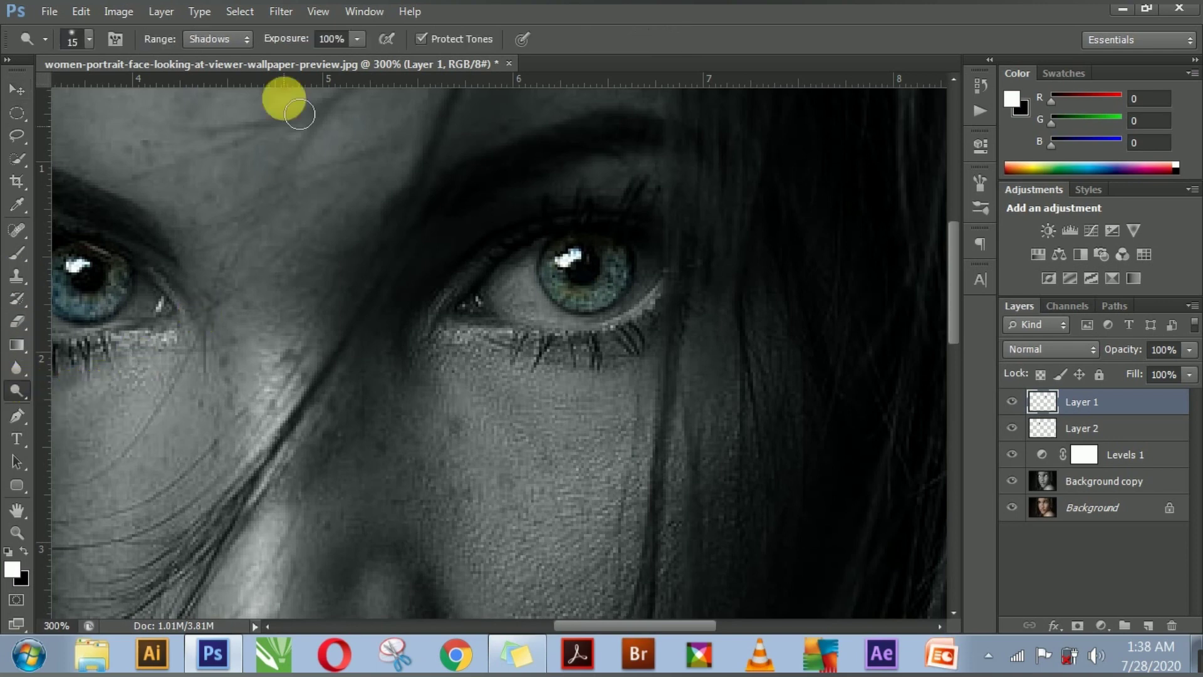
click(221, 40)
click(211, 59)
click(358, 39)
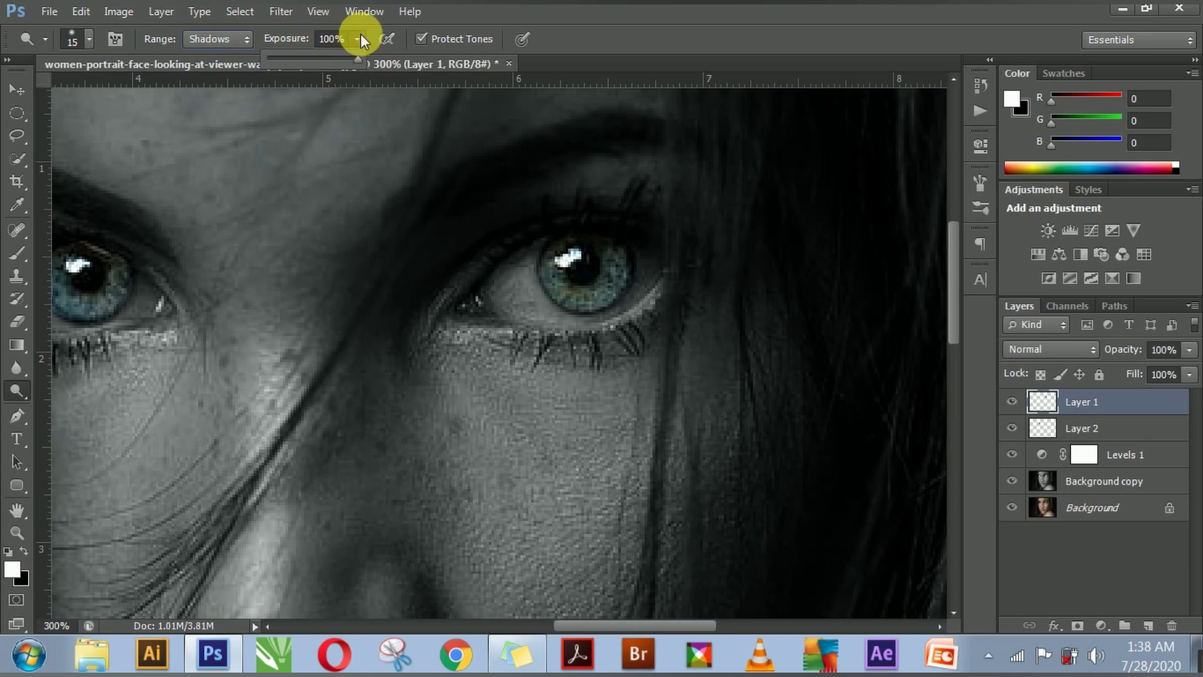
Dodge the right iris on Layer 1 and the left iris on Layer 2 brighter.
mouse_move(596, 255)
mouse_down()
mouse_move(587, 310)
mouse_move(626, 268)
mouse_move(574, 281)
mouse_move(585, 297)
mouse_move(628, 269)
mouse_move(815, 329)
mouse_up()
key(h)
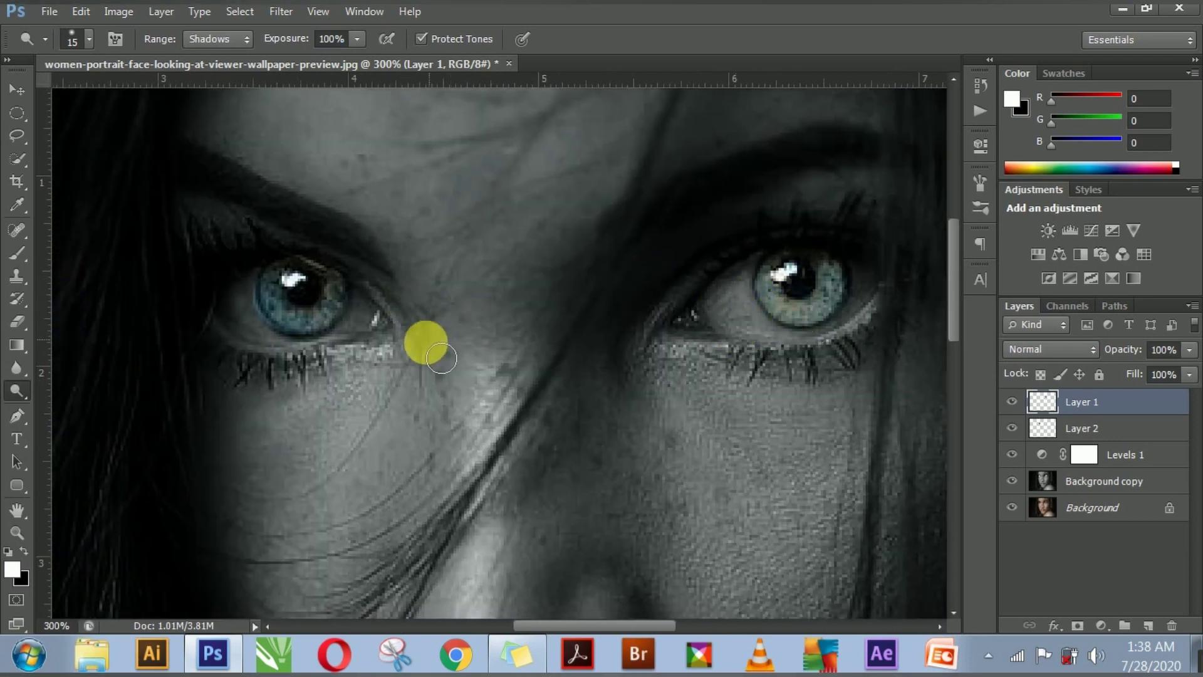
key(v)
click(296, 308)
key(o)
mouse_move(282, 277)
mouse_down()
mouse_move(269, 300)
mouse_move(304, 314)
mouse_move(349, 298)
mouse_move(325, 327)
mouse_move(289, 300)
mouse_move(314, 309)
mouse_move(328, 285)
mouse_up()
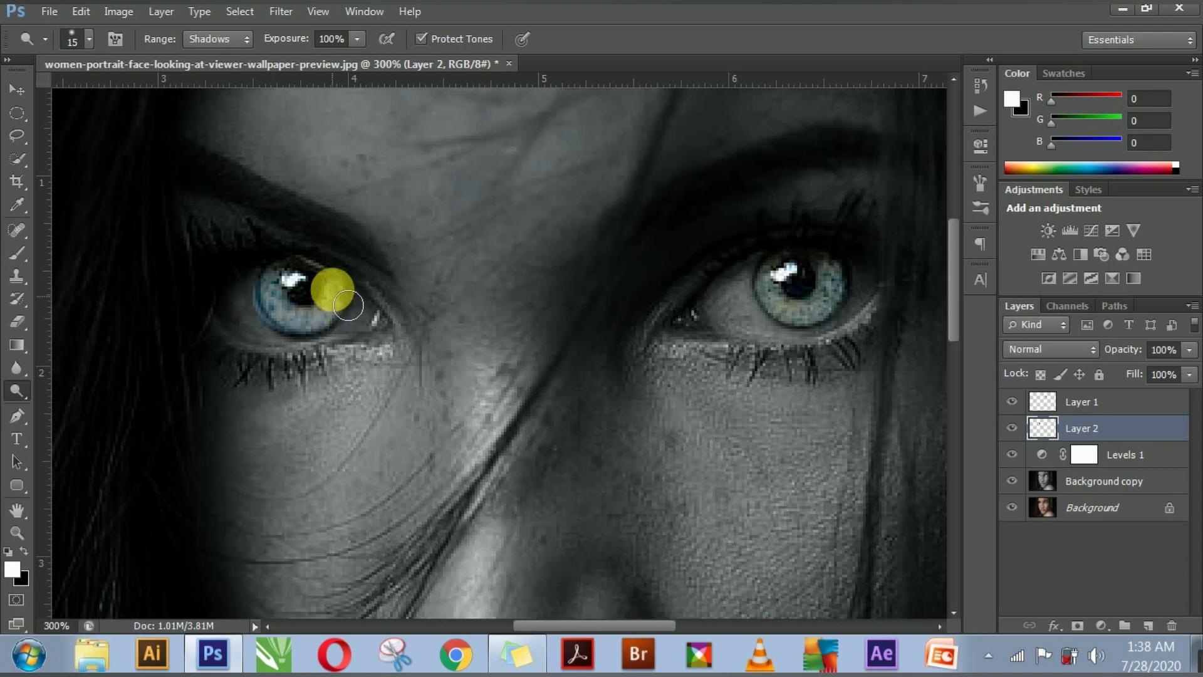
mouse_move(827, 313)
mouse_down()
mouse_move(841, 322)
mouse_move(778, 306)
mouse_move(822, 296)
mouse_move(736, 322)
mouse_move(679, 313)
mouse_up()
Realign Layer 2's brightened iris over the left eye.
key(ctrl+minus)
key(ctrl+minus)
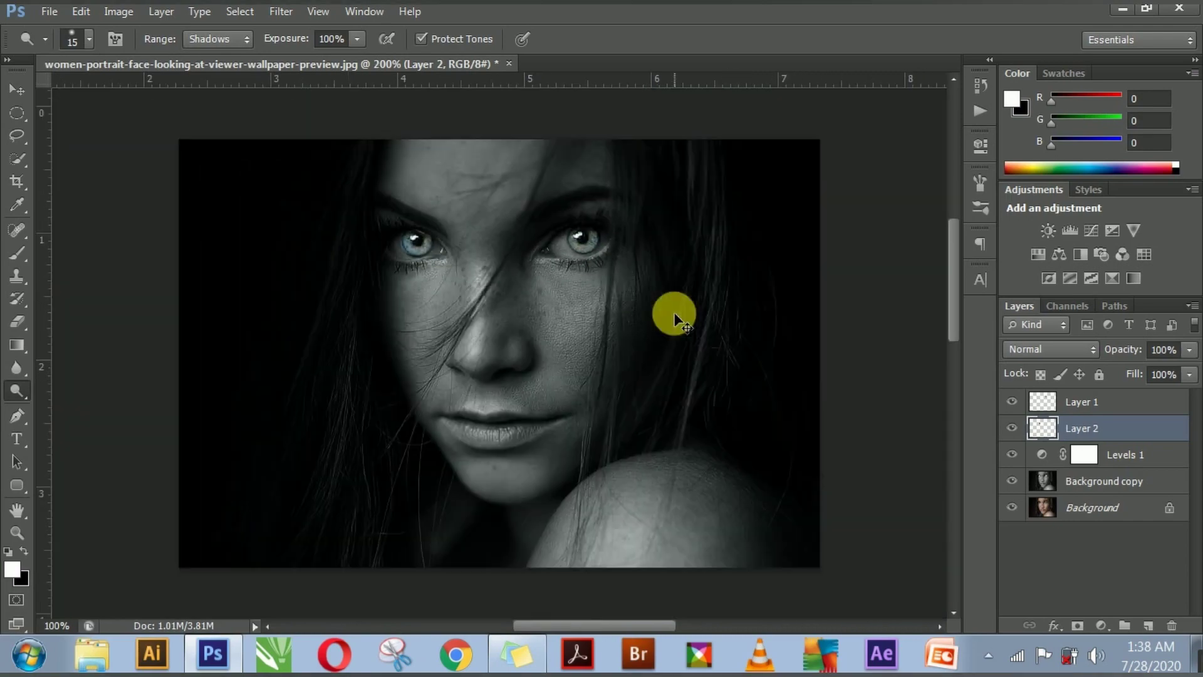
key(ctrl+plus)
key(ctrl+plus)
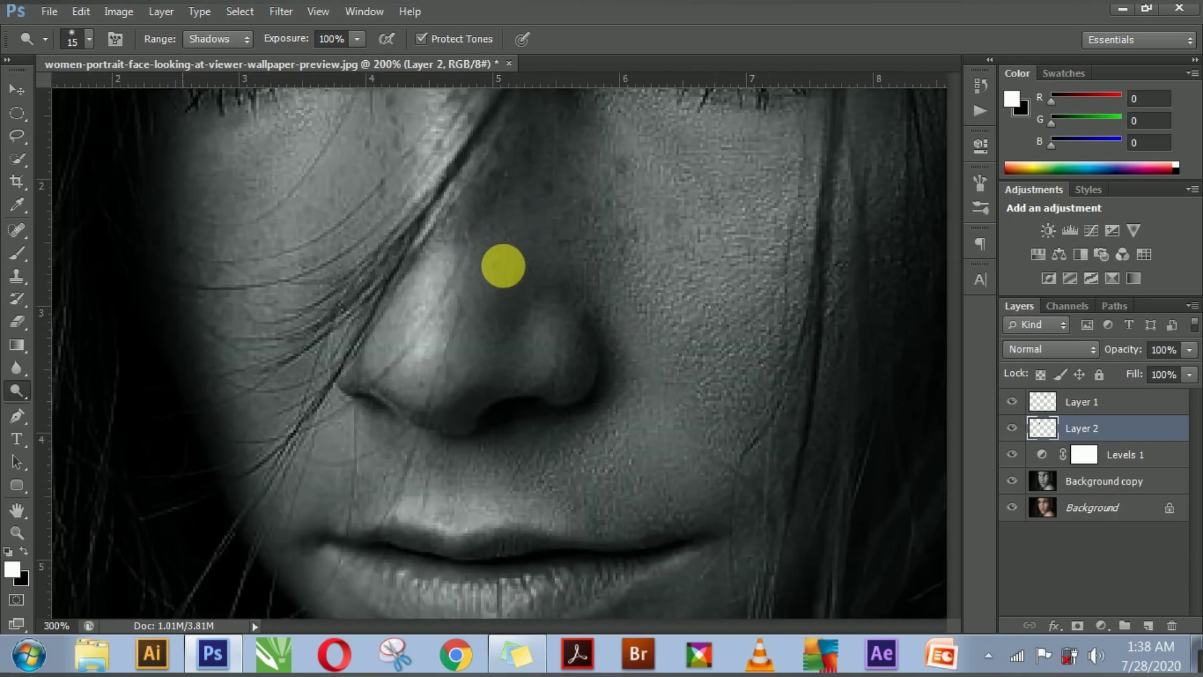
drag(438, 271, 515, 411)
drag(441, 301, 374, 207)
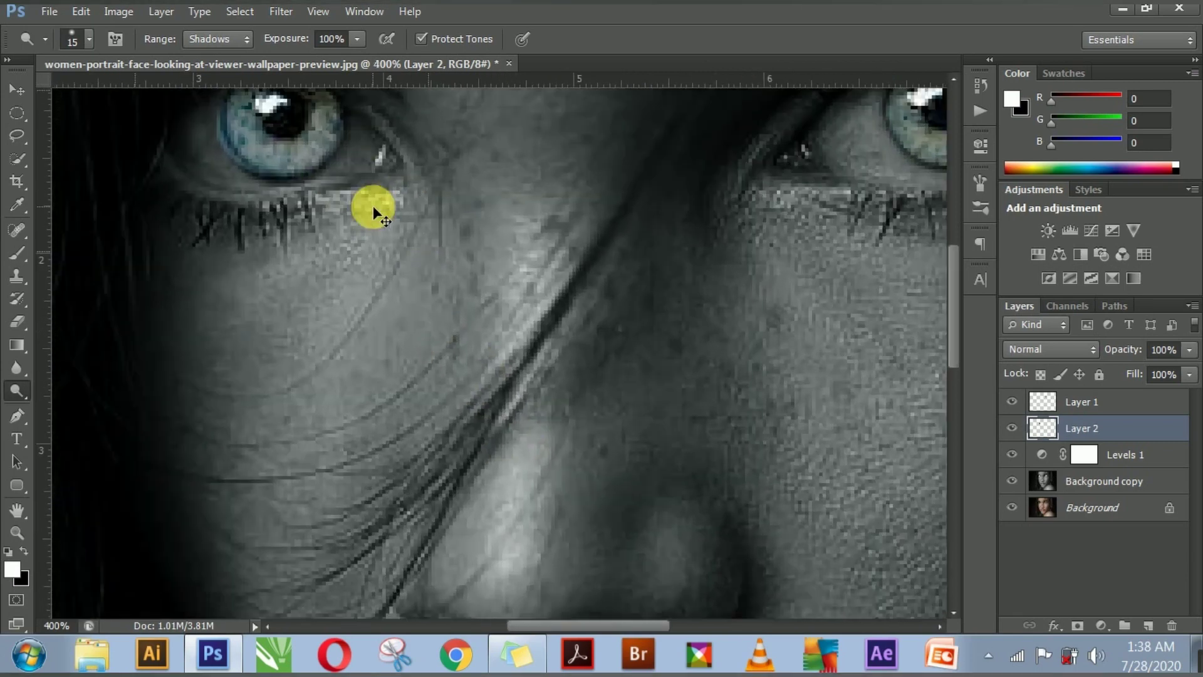
key(ctrl+plus)
key(v)
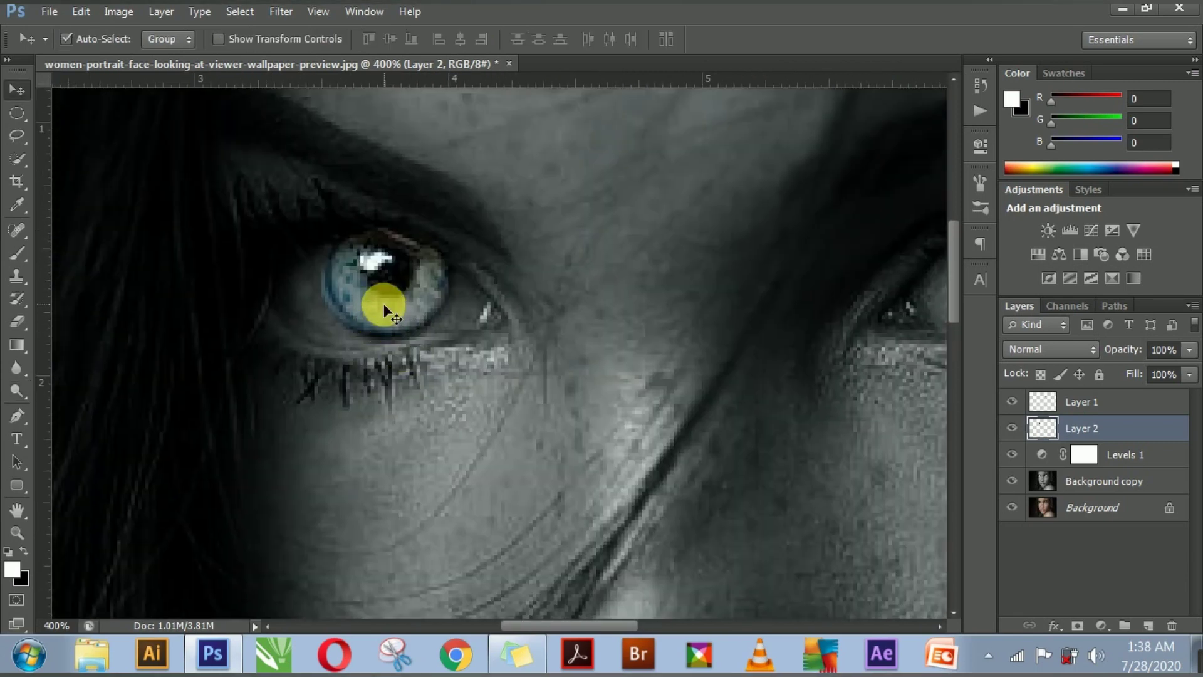
drag(389, 282, 451, 276)
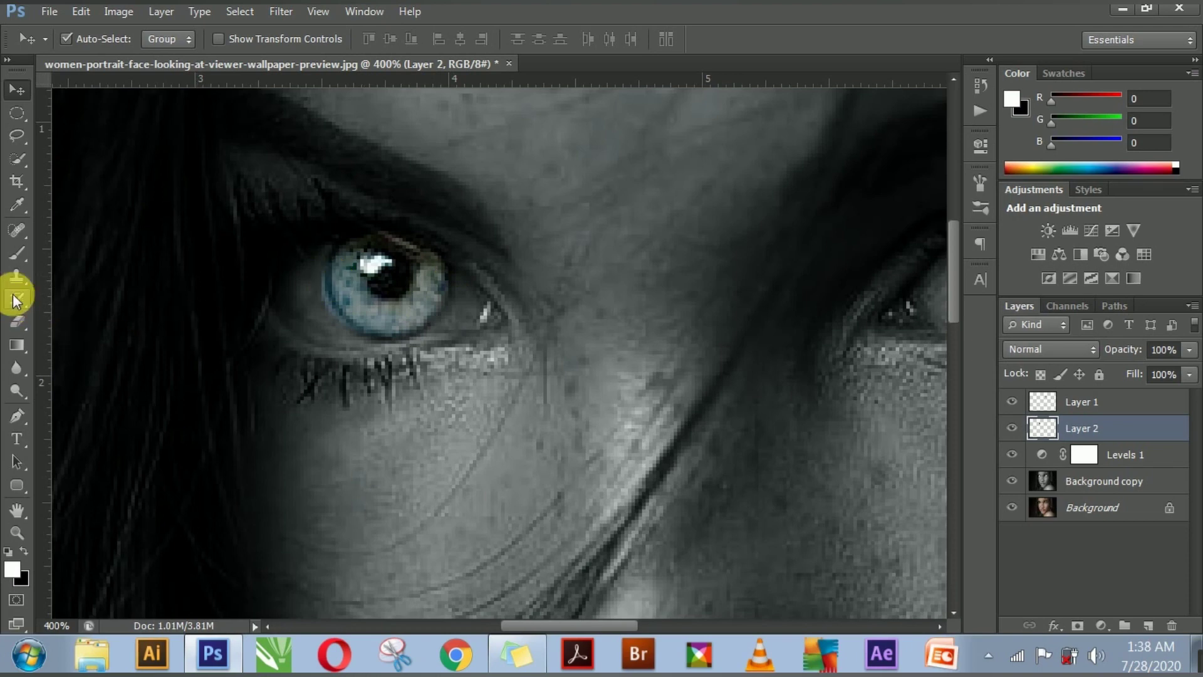
Set up a small hard round Eraser brush on Layer 2.
click(21, 324)
click(98, 313)
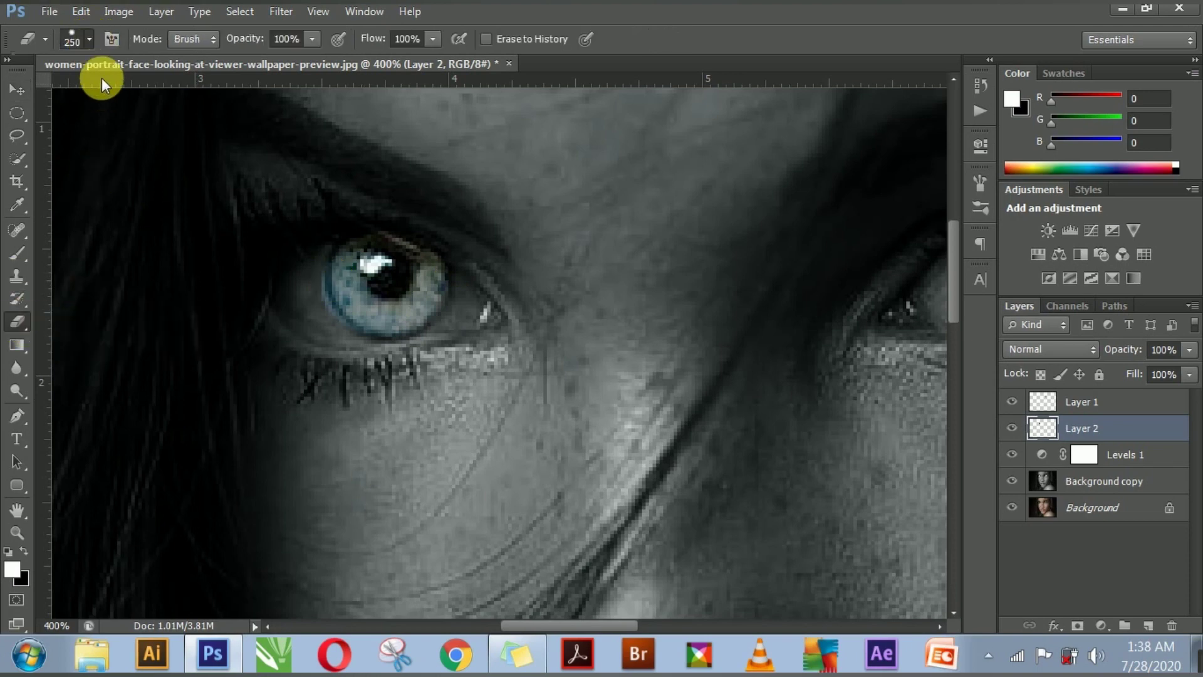
right_click(101, 78)
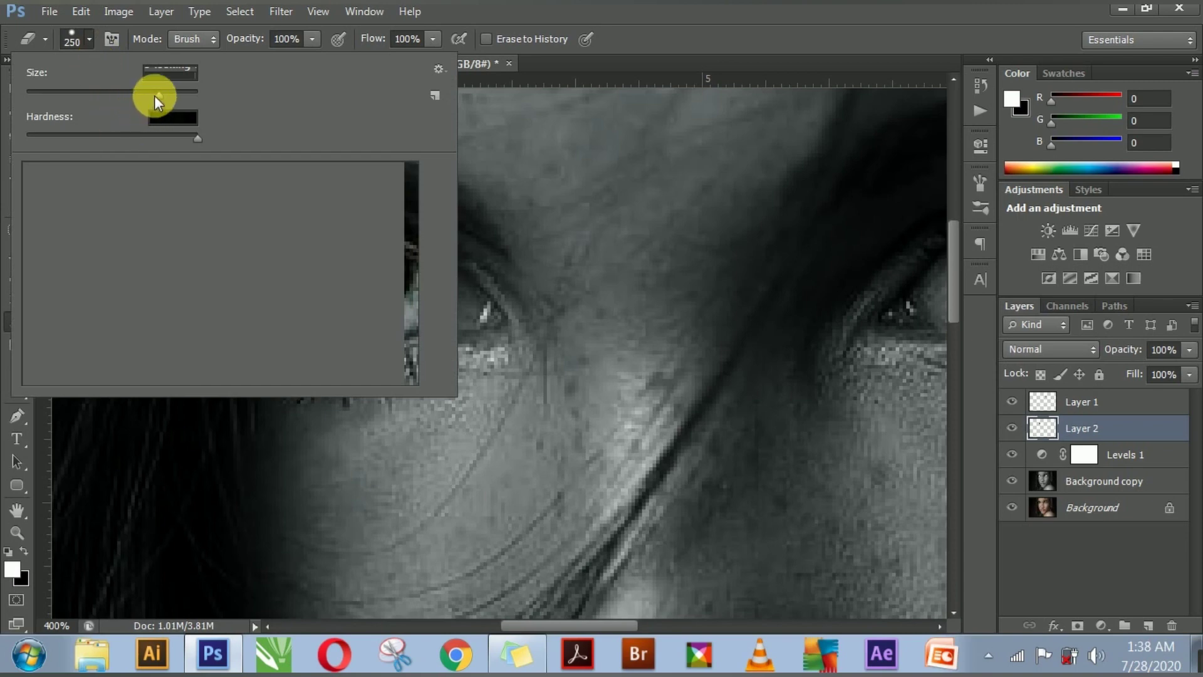
drag(154, 95, 83, 99)
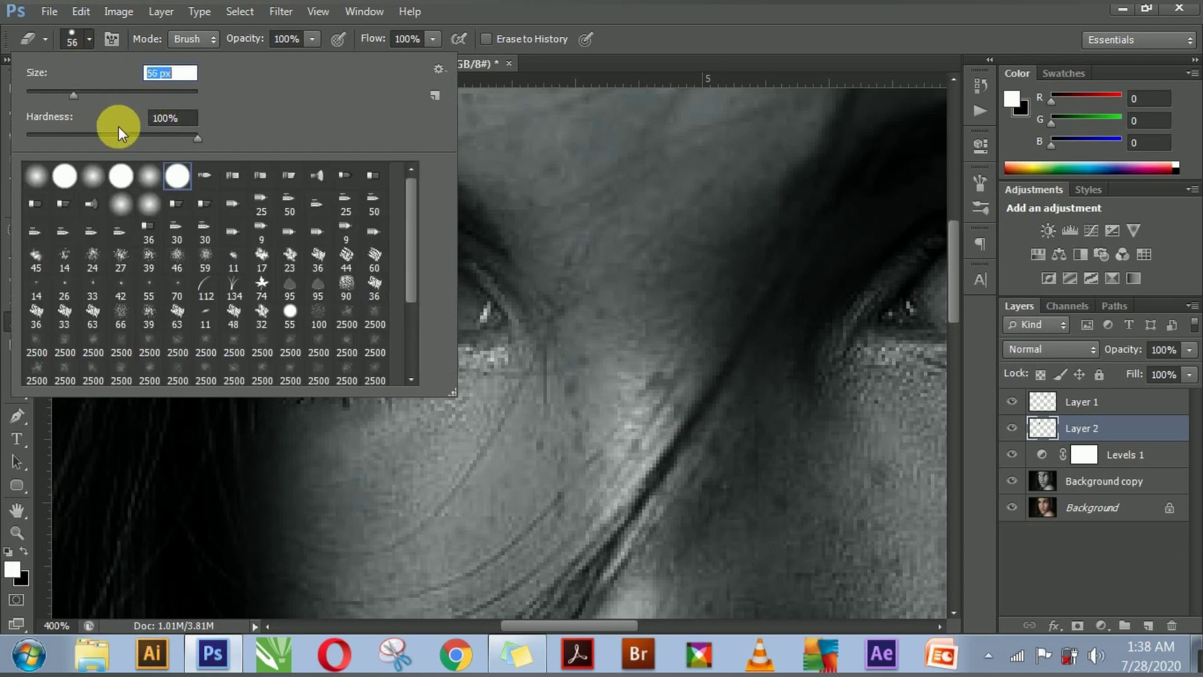
click(160, 172)
click(180, 175)
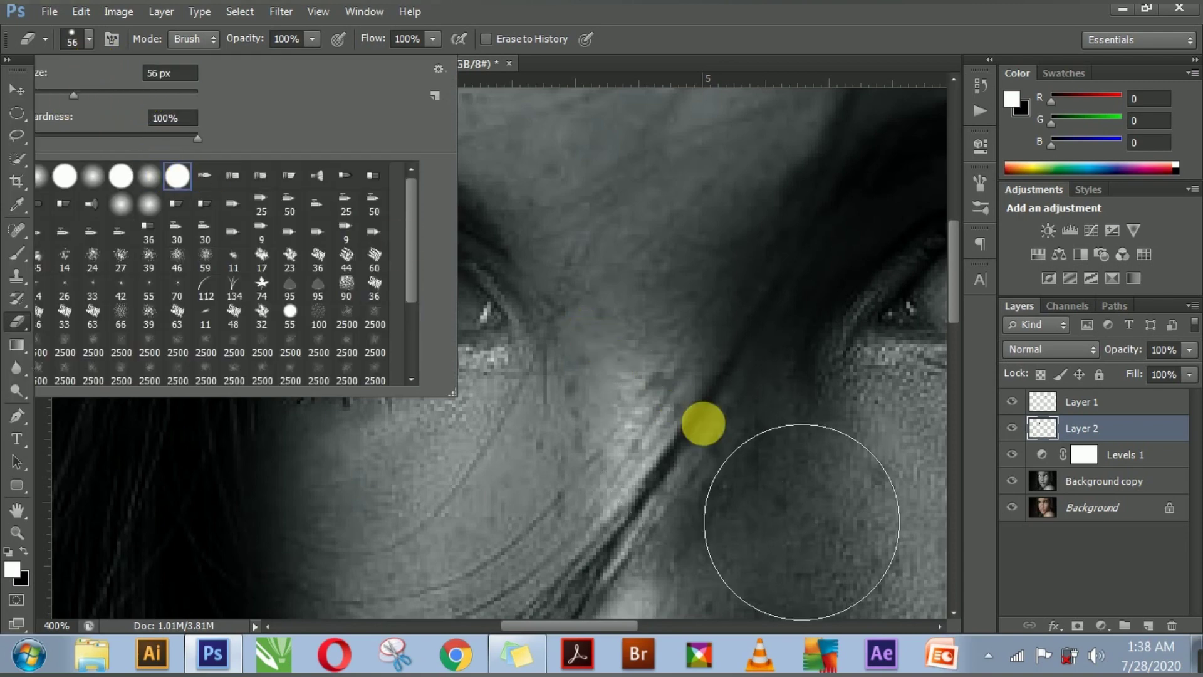
click(703, 424)
key(bracketleft)
key(bracketleft)
key(bracketleft)
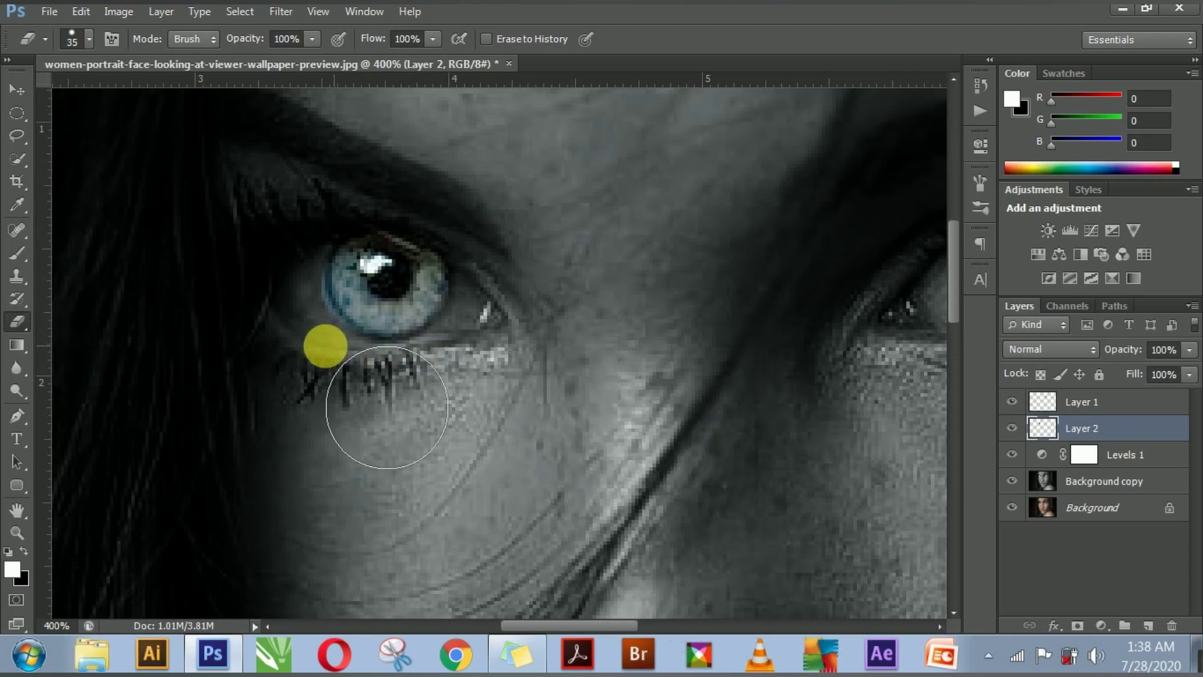
key(bracketleft)
key(bracketleft)
key(bracketleft)
key(bracketleft)
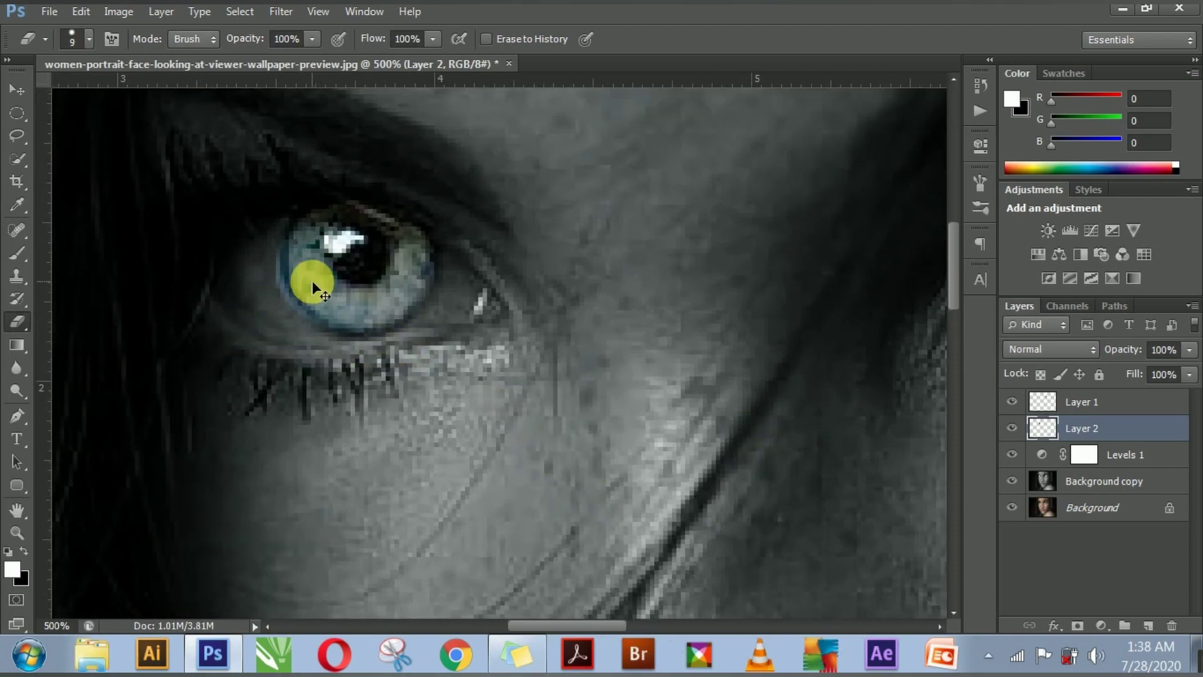
Erase the stray brightening around the left iris, then zoom back out.
scroll(313, 281, up, 1)
scroll(287, 261, up, 1)
scroll(417, 332, down, 1)
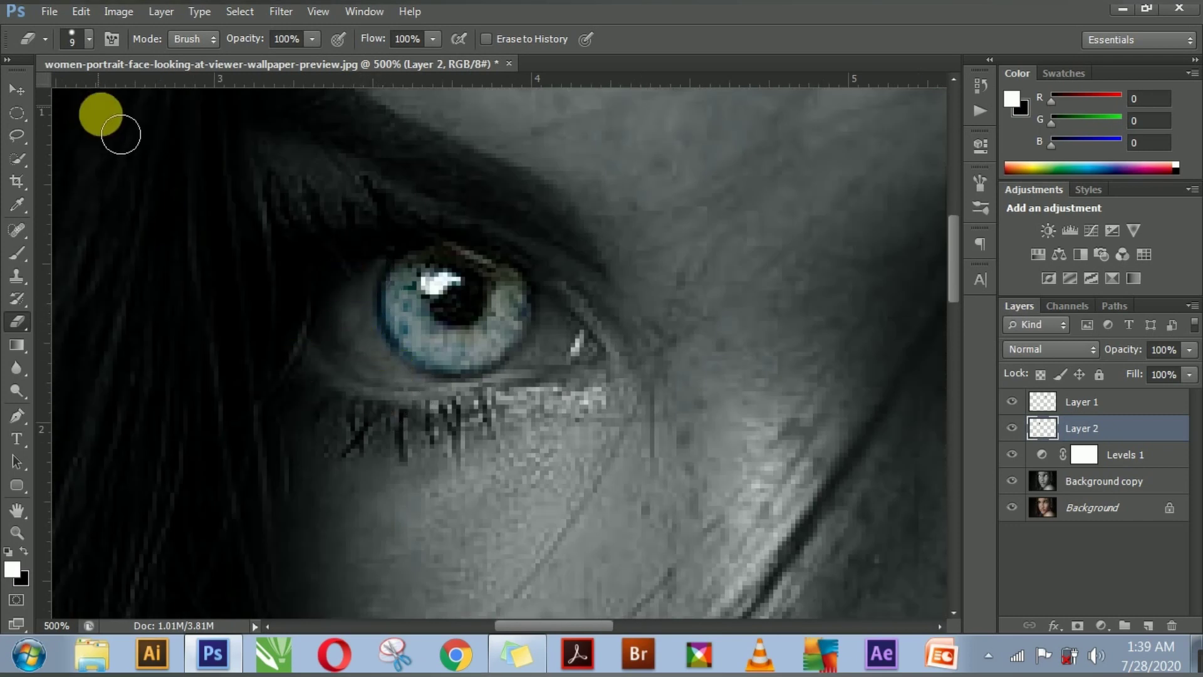
click(16, 89)
scroll(506, 319, down, 1)
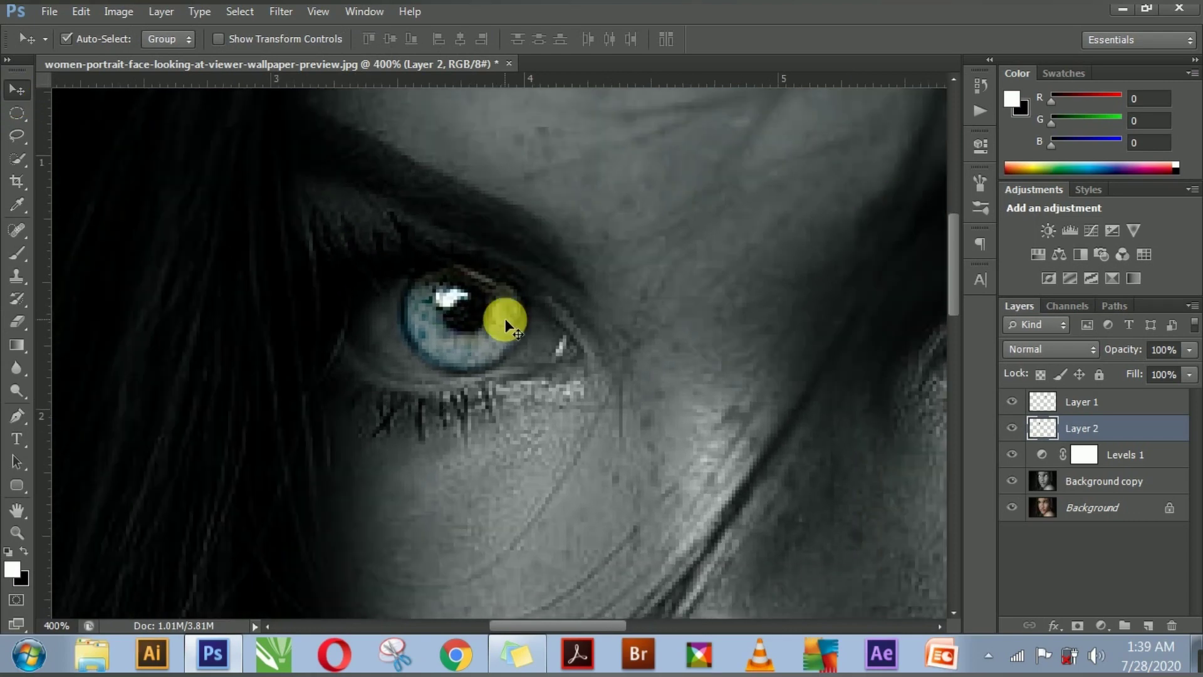
scroll(634, 333, down, 1)
scroll(731, 356, down, 1)
scroll(744, 358, down, 1)
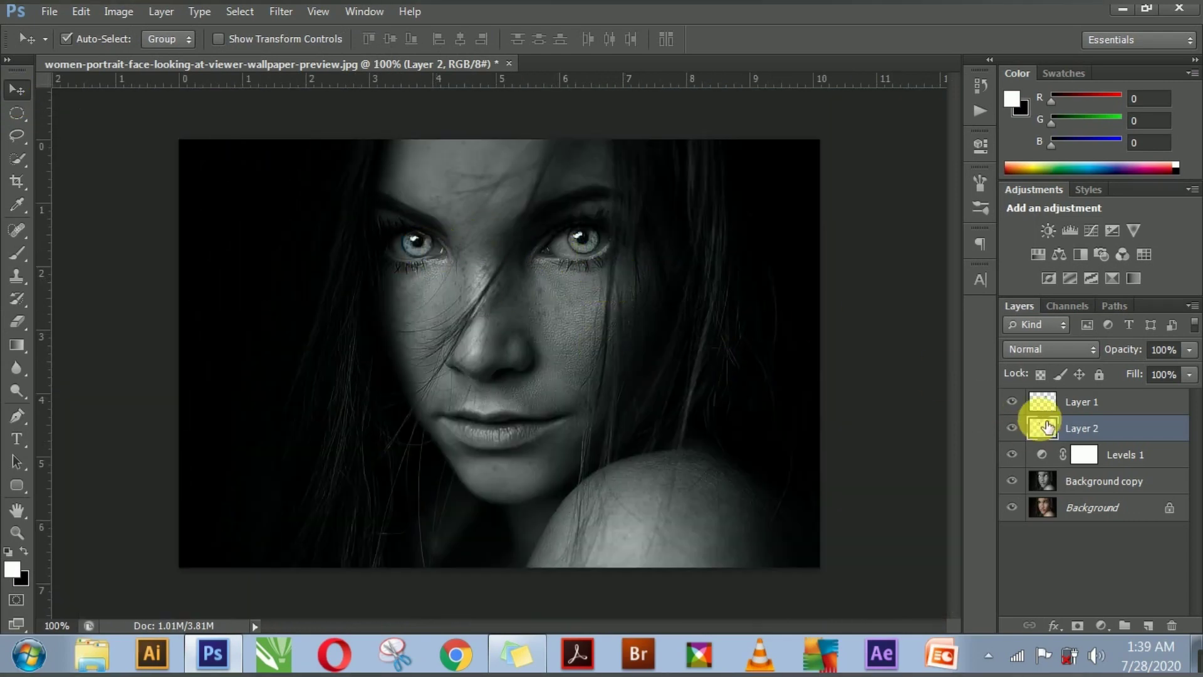
Set Layer 1 and Layer 2 to a darkening Linear Burn blend mode.
shift+click(1078, 402)
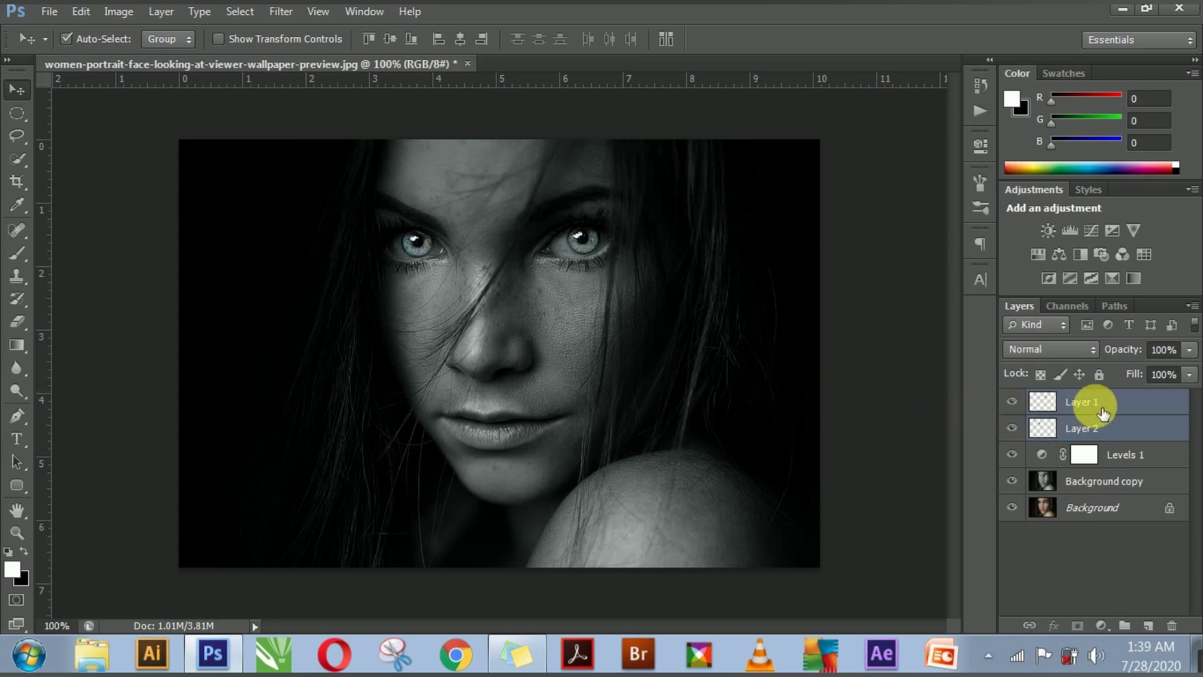
click(1052, 349)
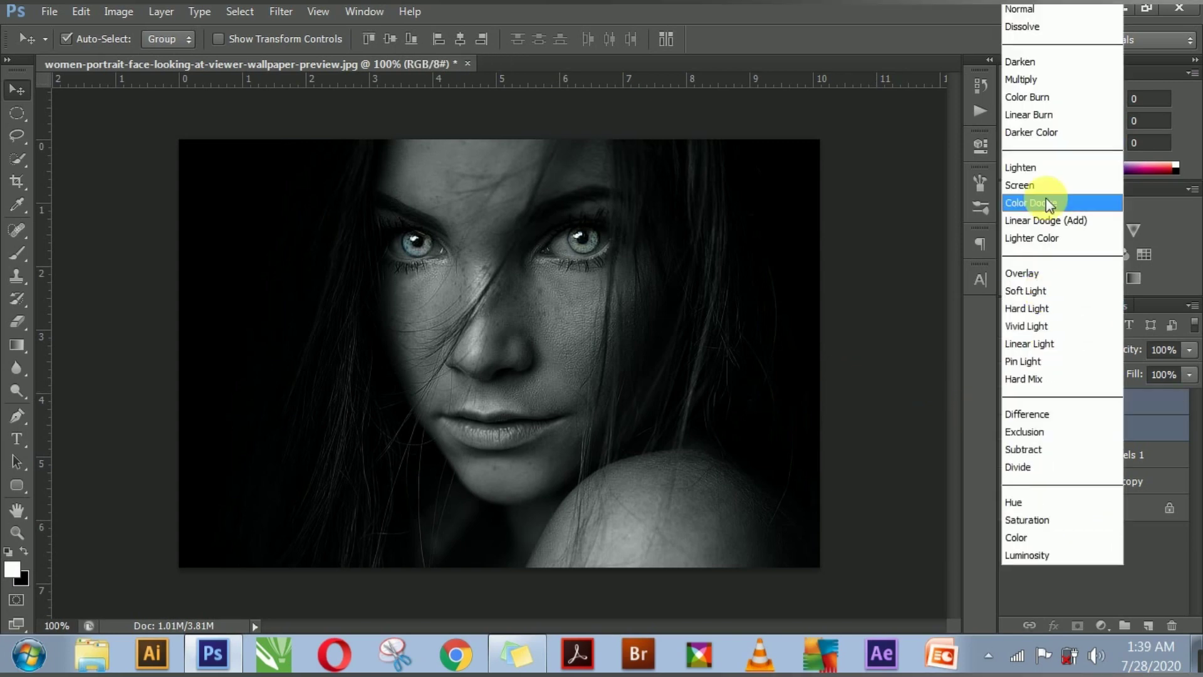
click(1046, 88)
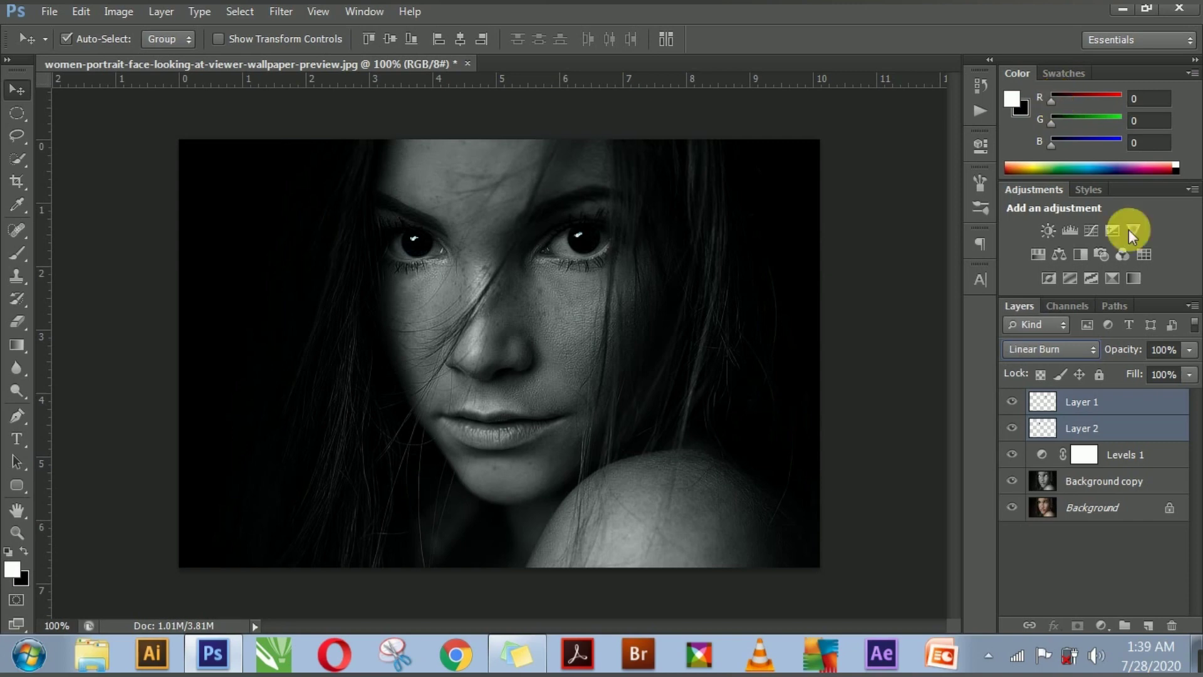
Group Layer 1 and Layer 2 into Group 1 and duplicate the group.
key(ctrl+g)
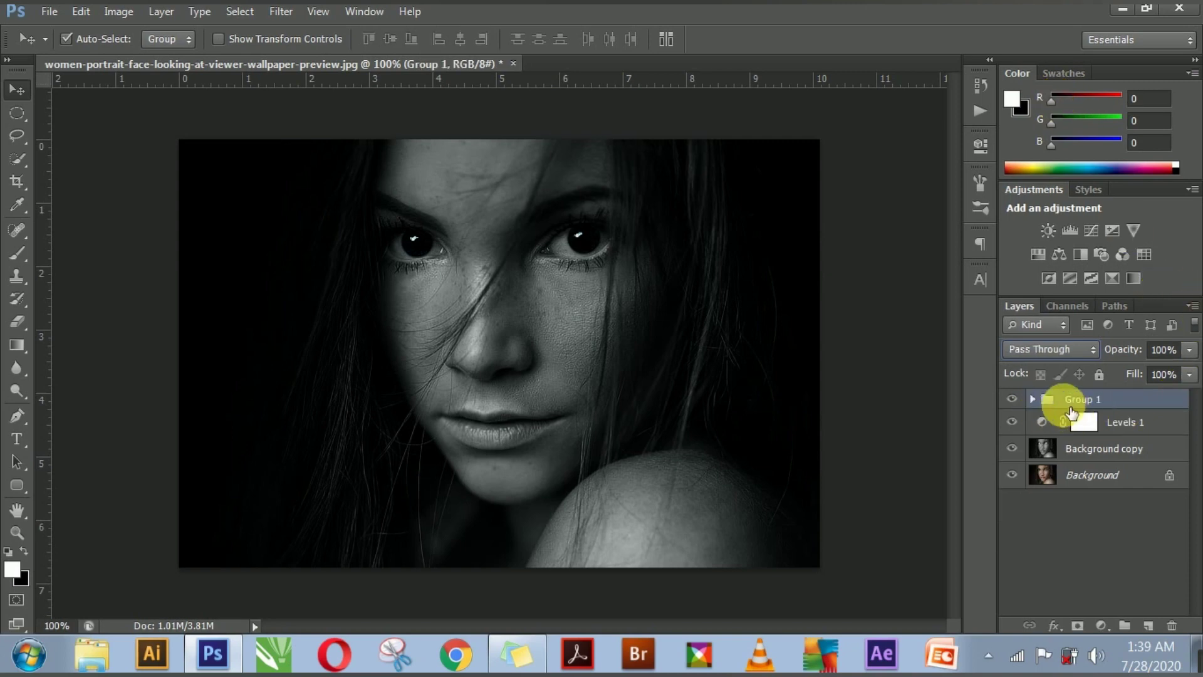
right_click(1088, 405)
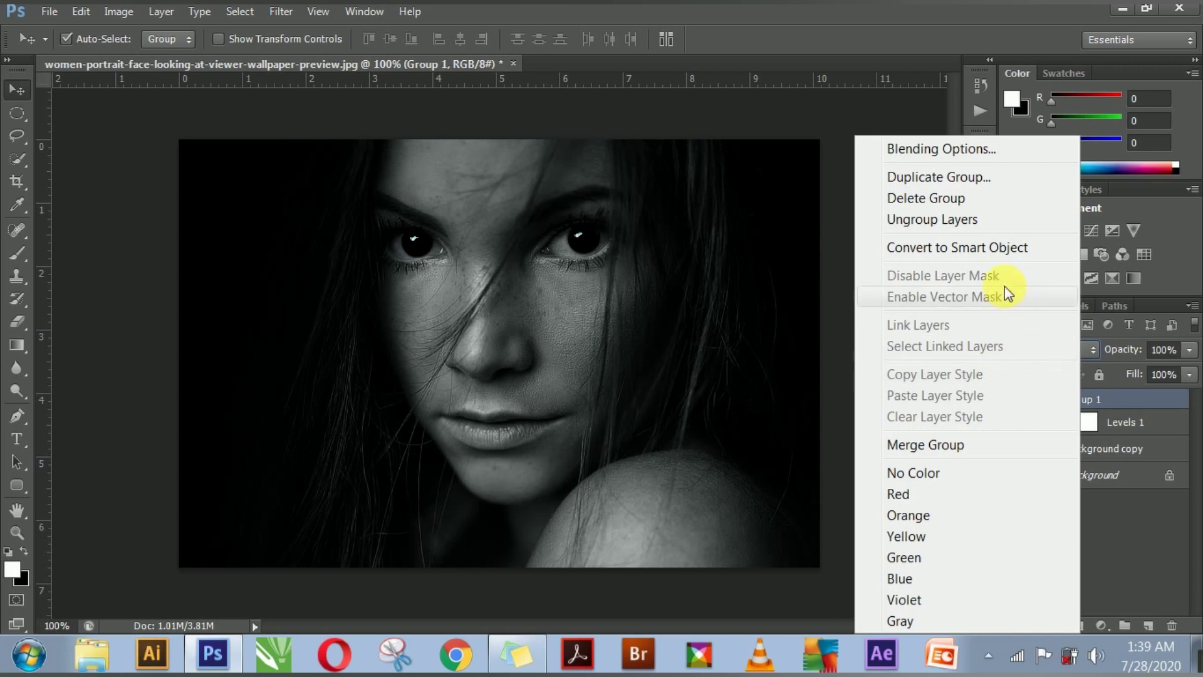
click(975, 179)
key(ctrl+j)
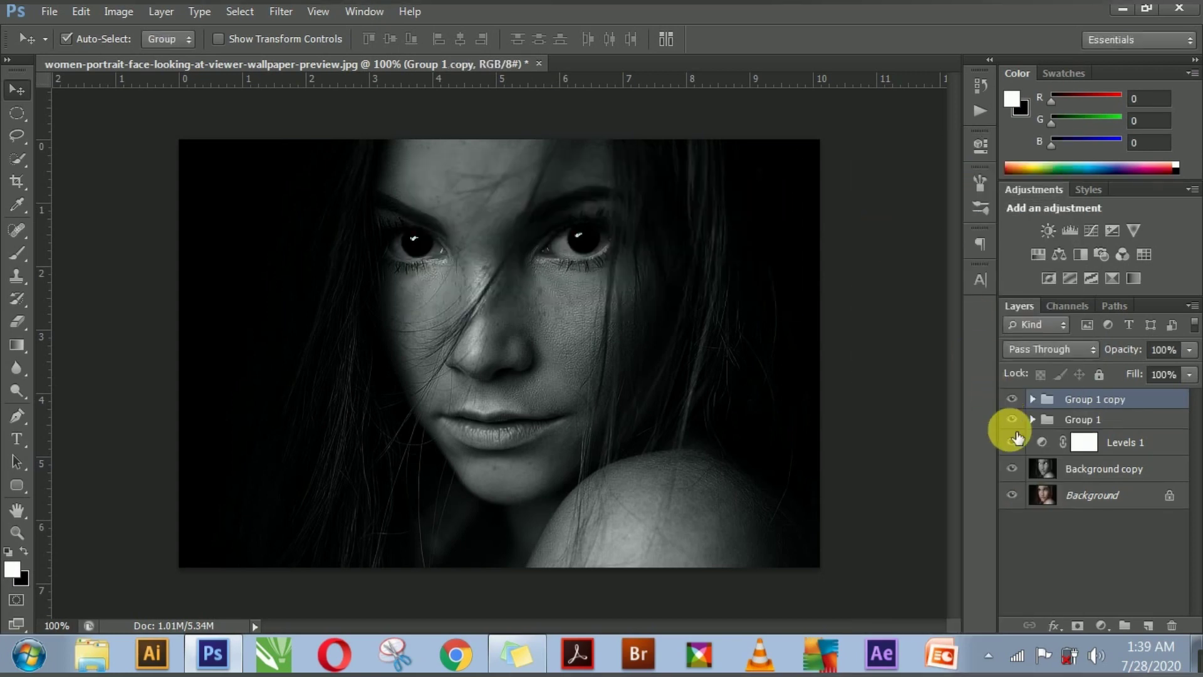
right_click(1074, 399)
Ungroup the copy, cycle its eye layers' blend mode to Luminosity, and group them as Group 2.
click(940, 224)
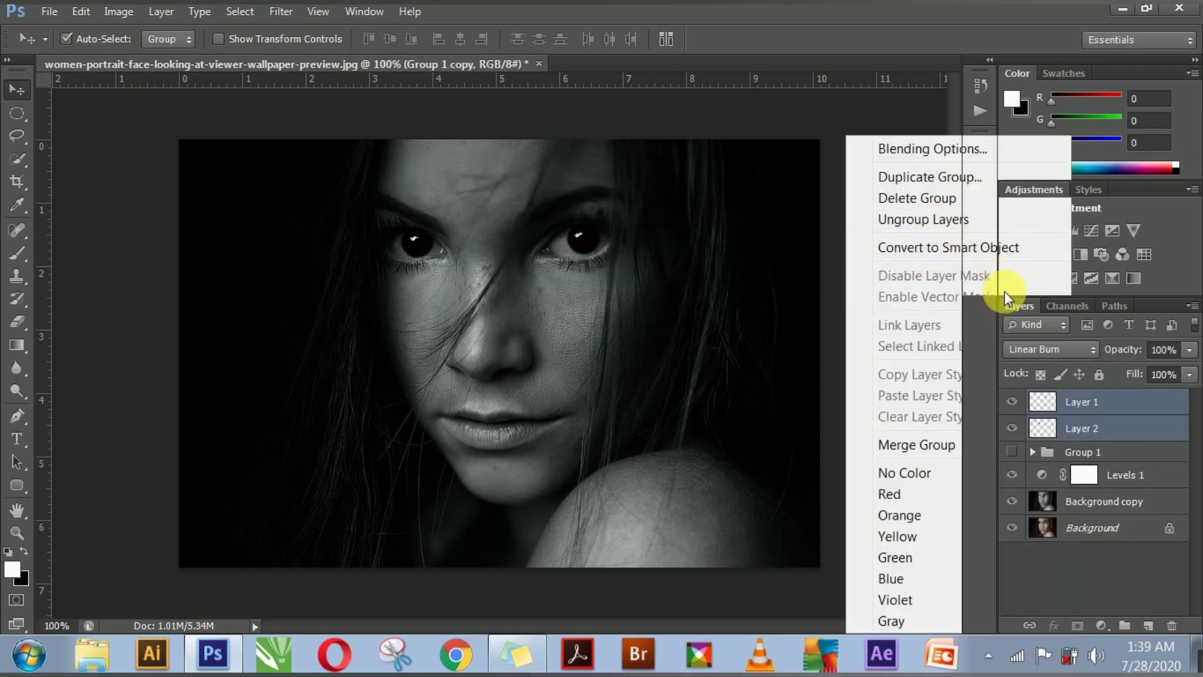
click(1059, 349)
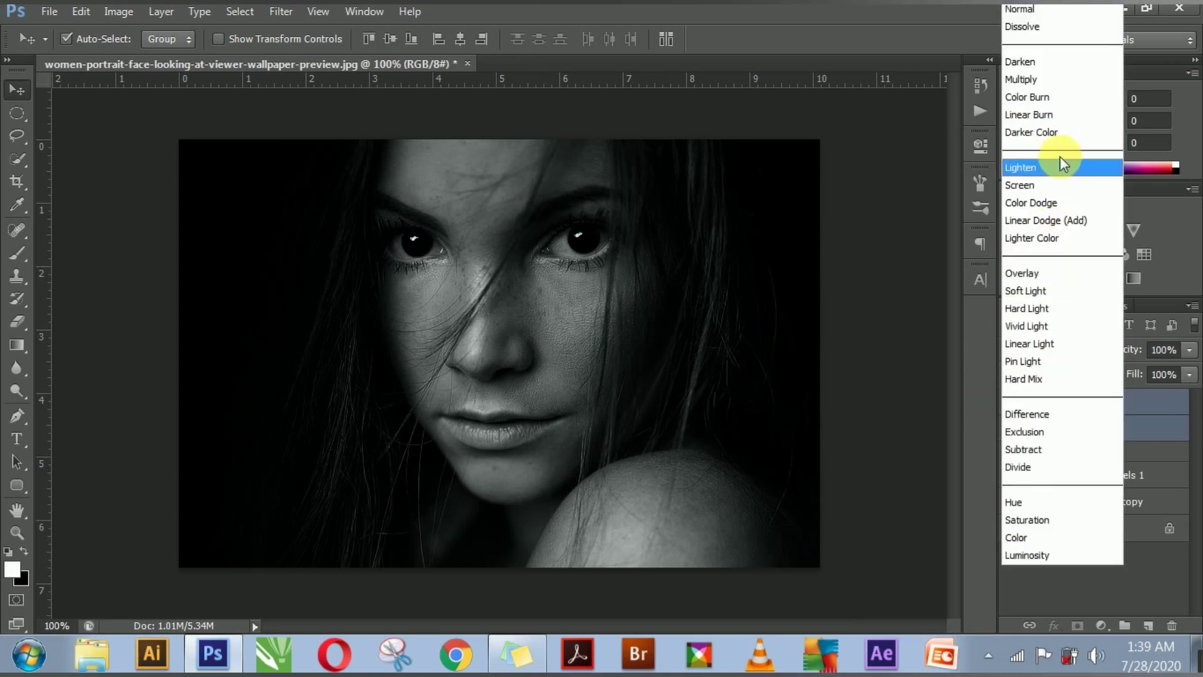
click(1038, 115)
key(Down)
key(Down)
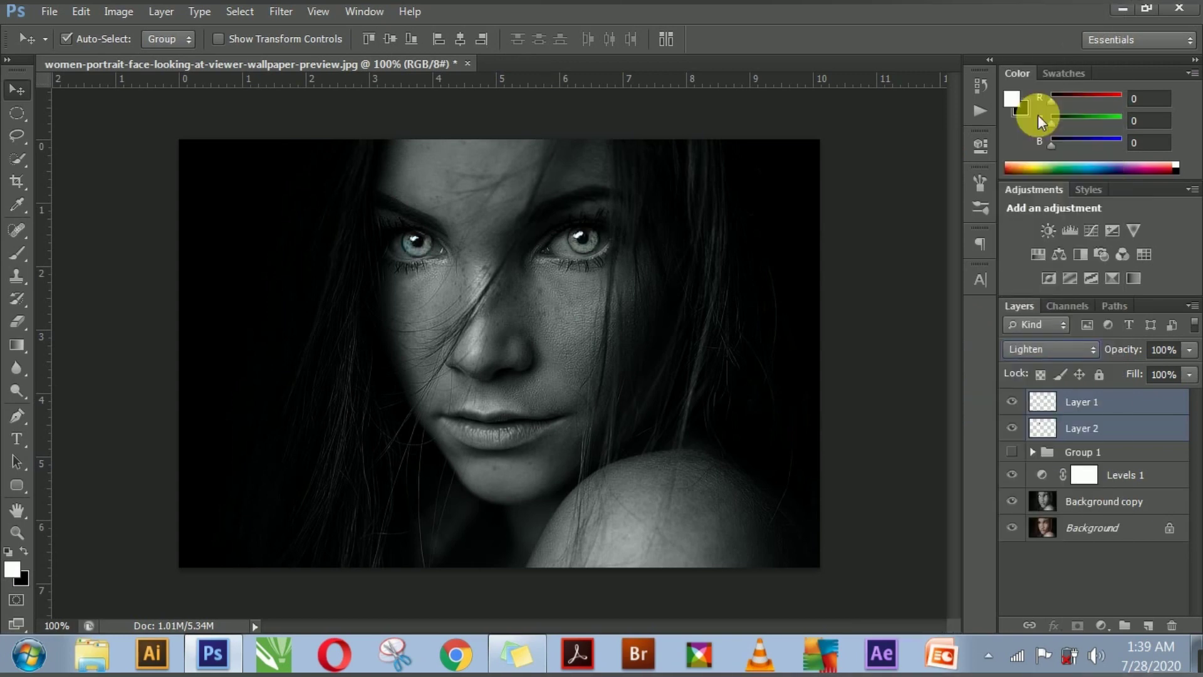
key(Down)
key(Down)
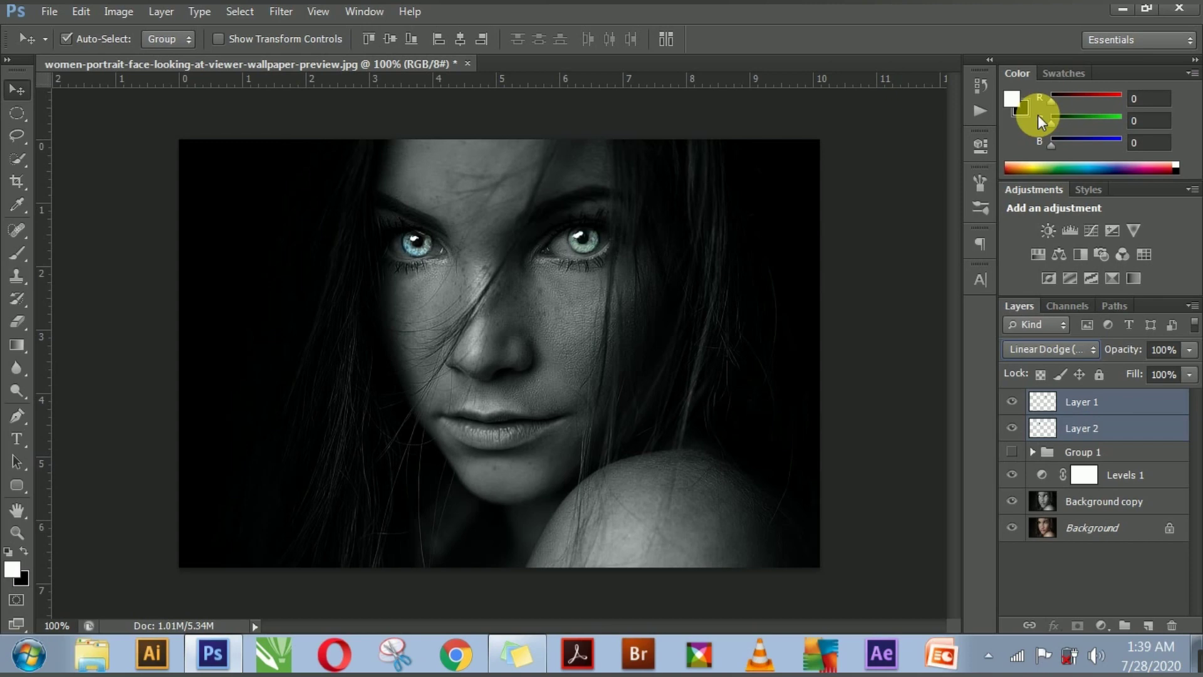
key(Down)
key(Down)
key(Down)
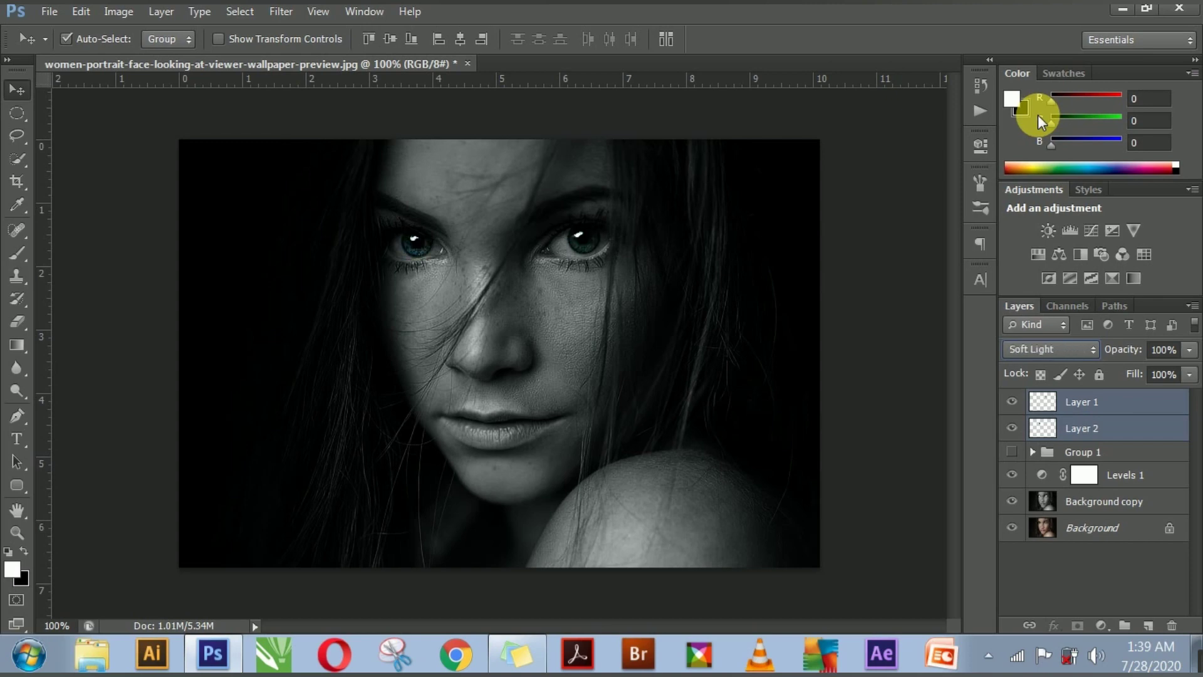
key(Down)
key(Down)
key(Down)
key(Down)
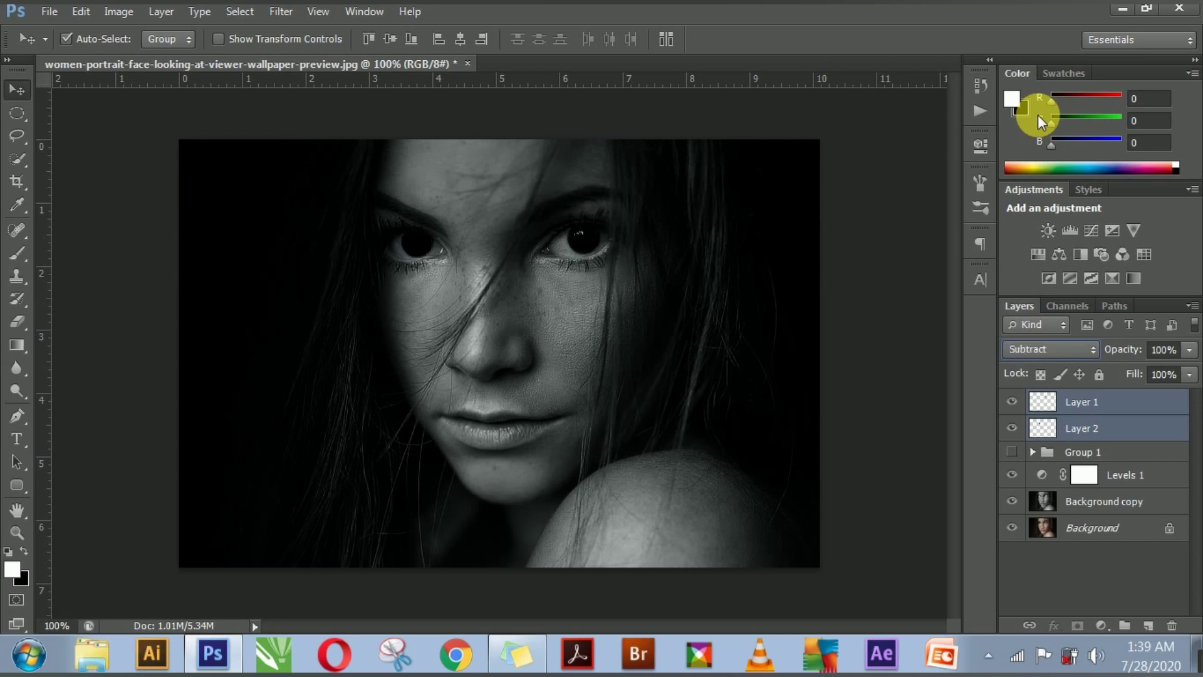
key(Down)
key(Down)
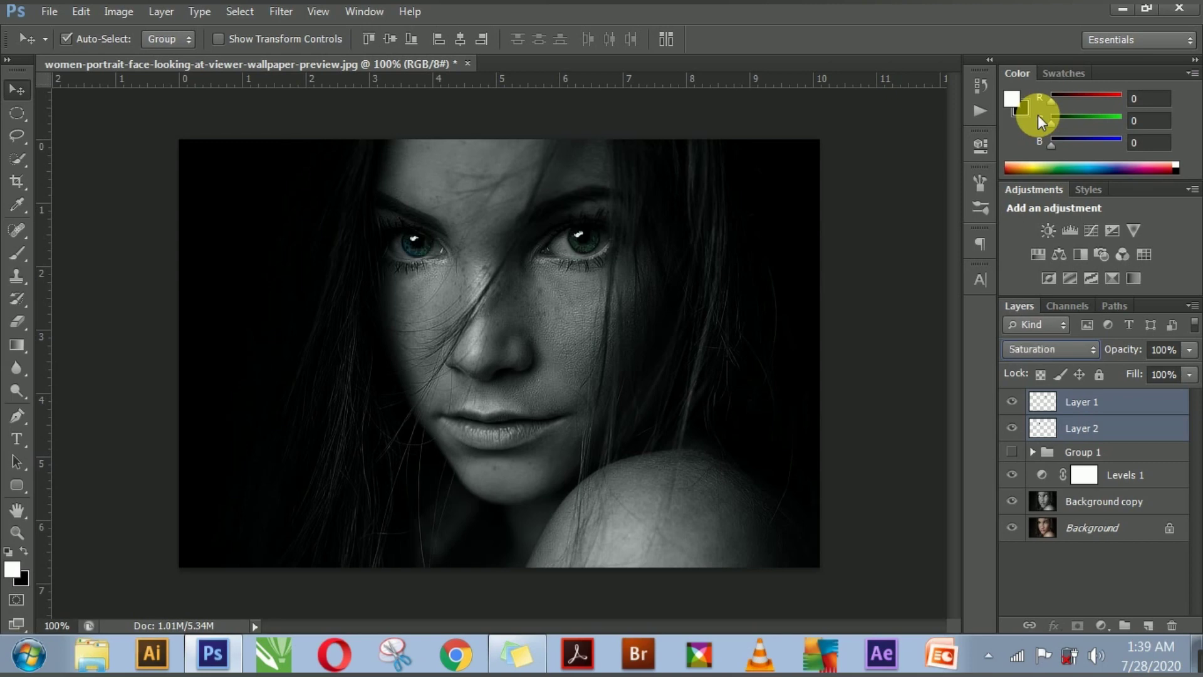
key(Down)
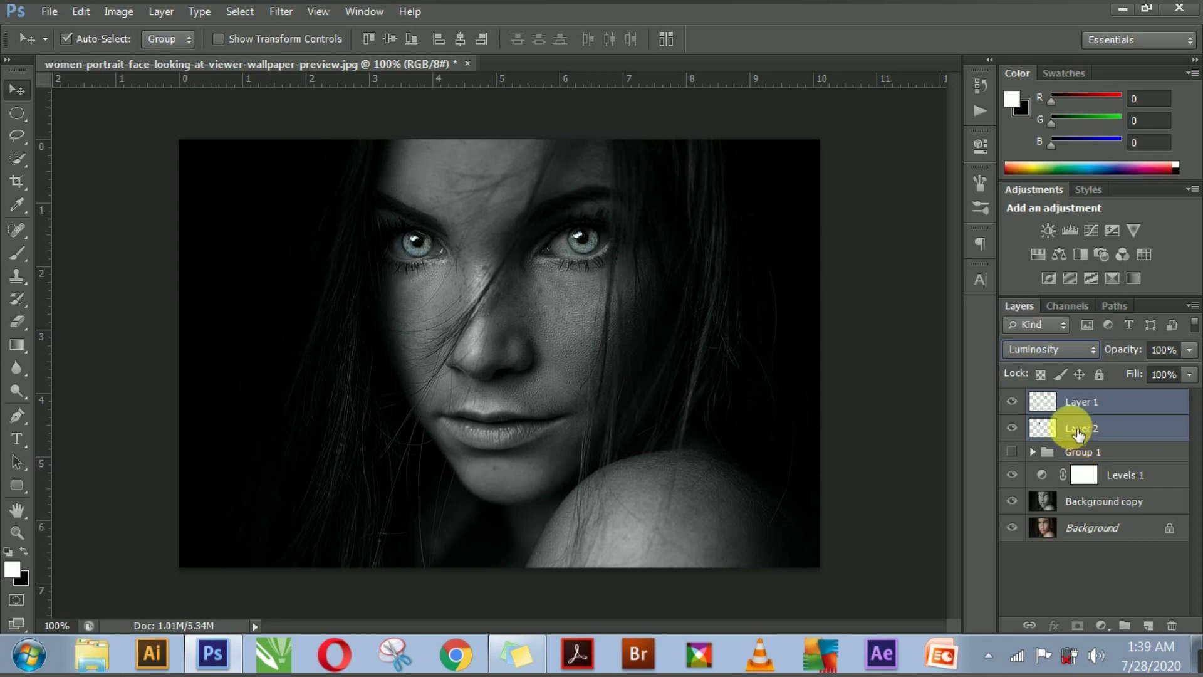
key(ctrl+g)
Compare the Group 1 and Group 2 eye versions by toggling their visibility.
click(1012, 400)
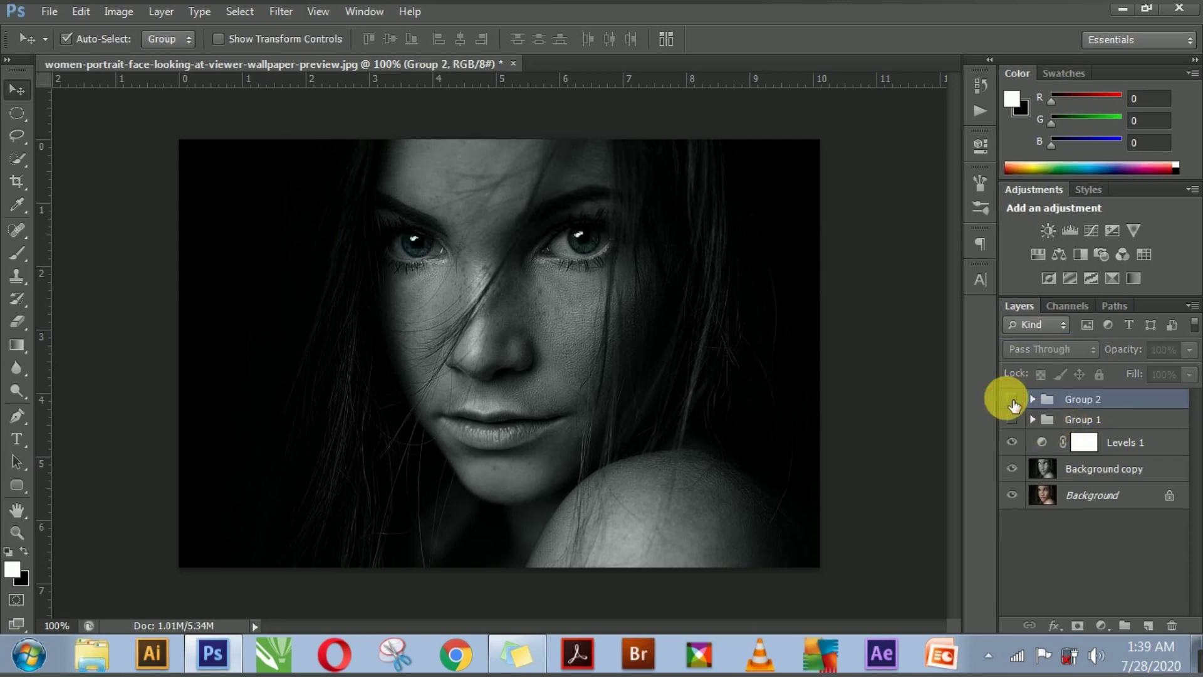
click(1012, 419)
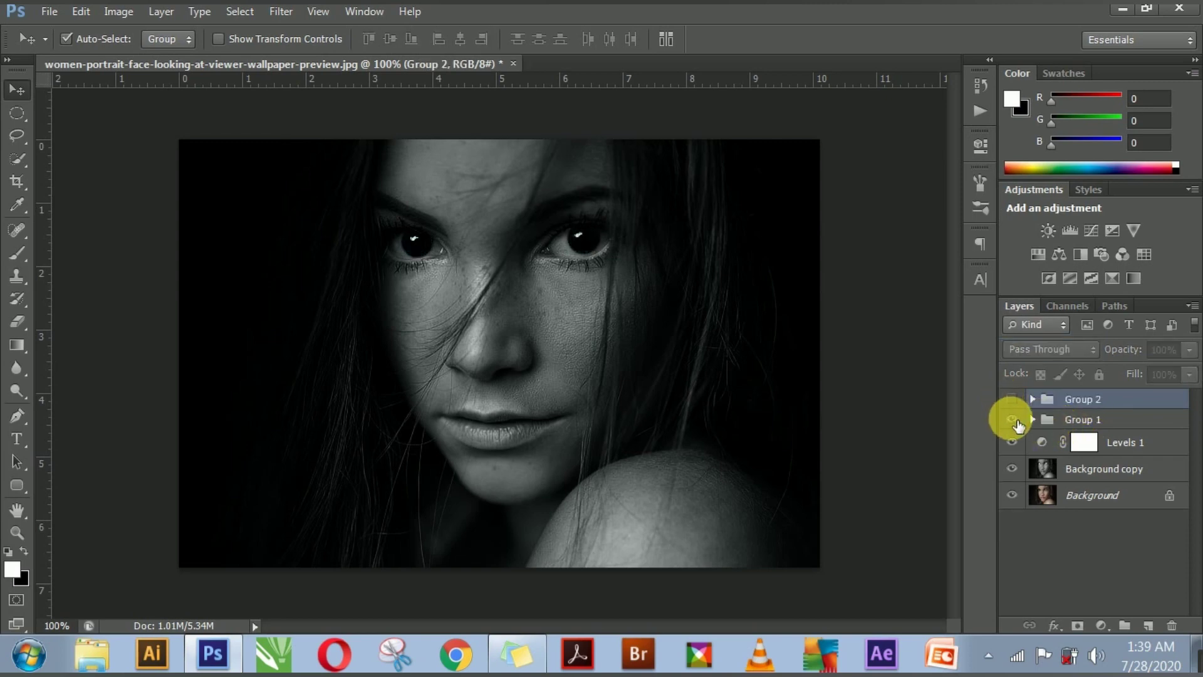
click(1013, 419)
click(1012, 400)
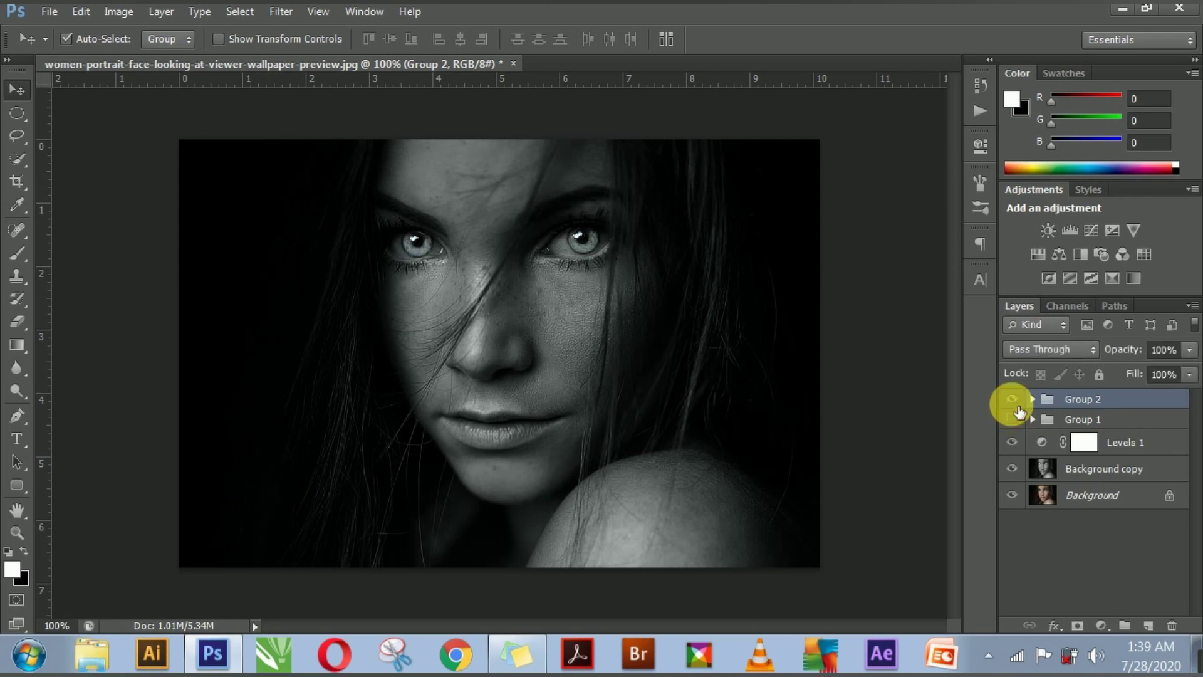
click(1012, 402)
click(1013, 401)
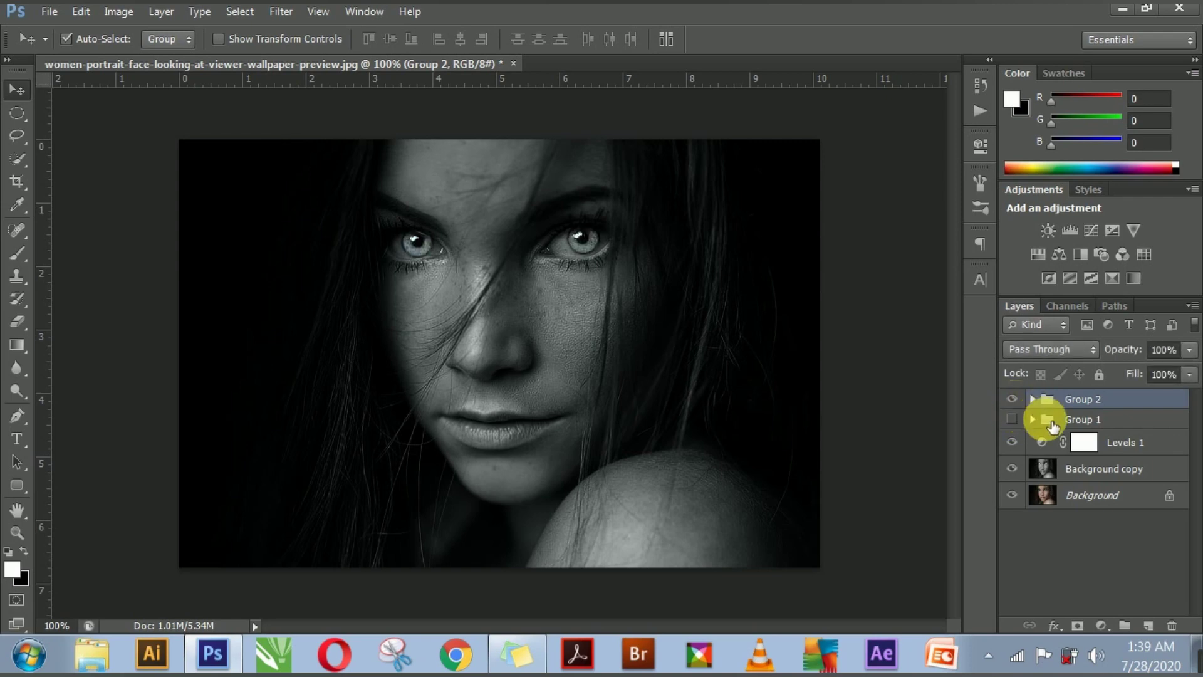
Put Group 2, Group 1, Levels 1 and Background copy into a new Group 3.
click(1097, 419)
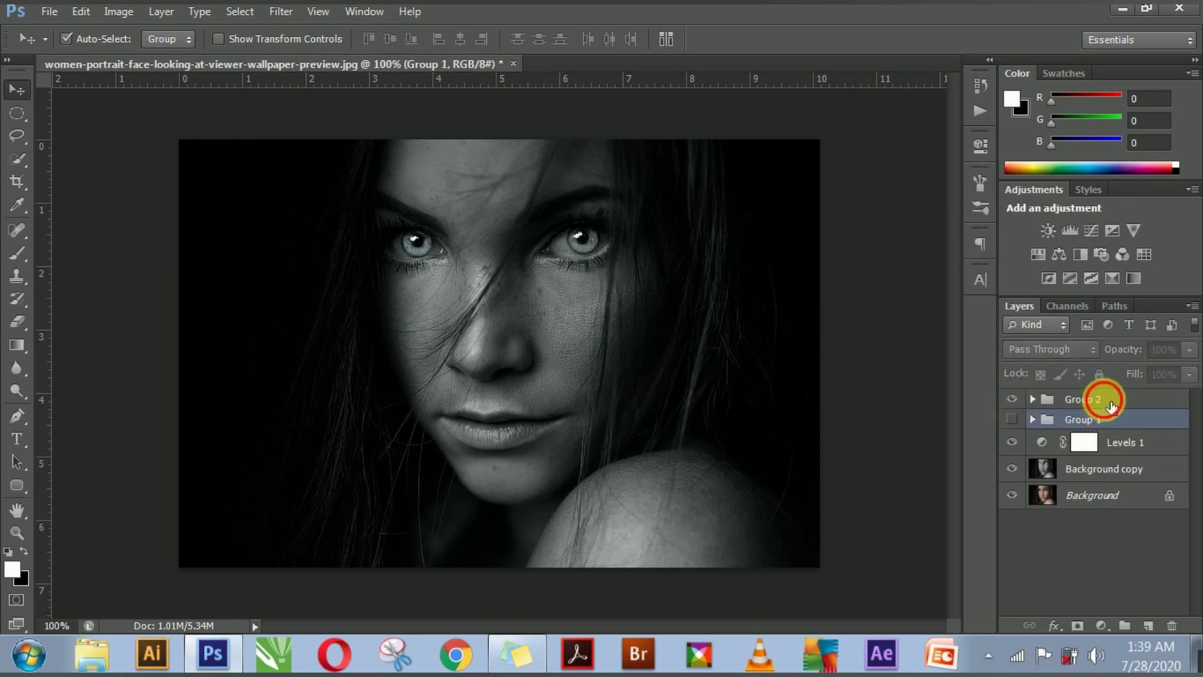
ctrl+click(1104, 398)
shift+click(1113, 467)
key(ctrl+g)
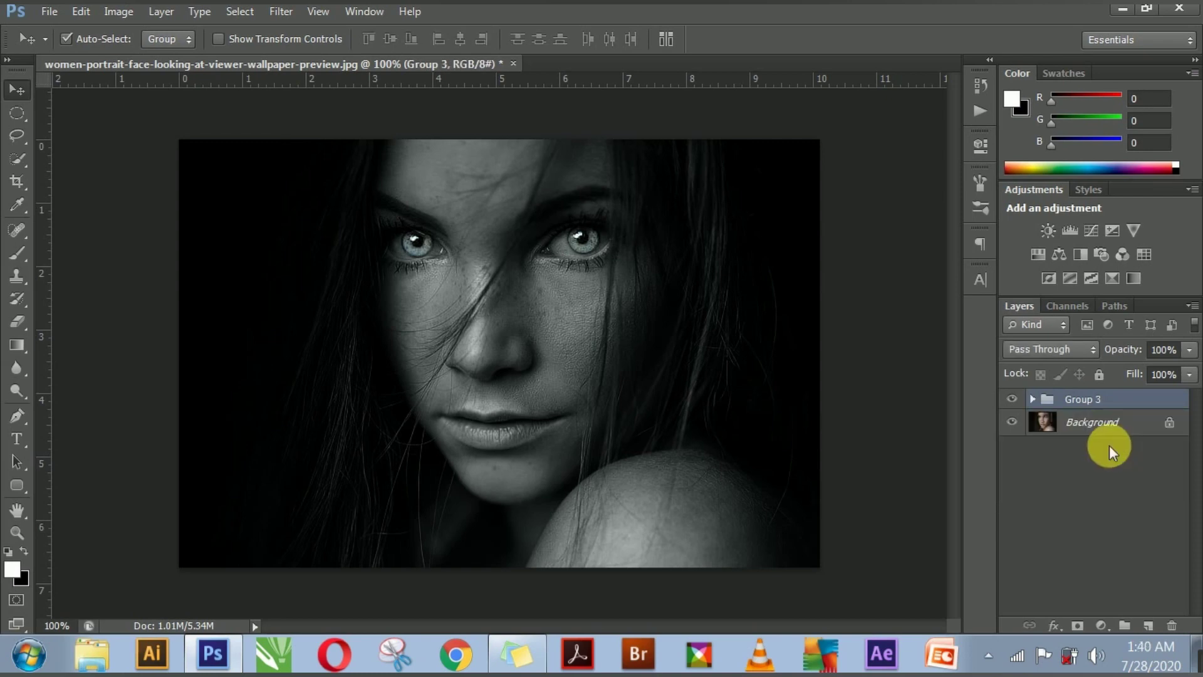
Compare Group 3's grayscale result against the original colour photo, then deselect Group 3.
click(1013, 400)
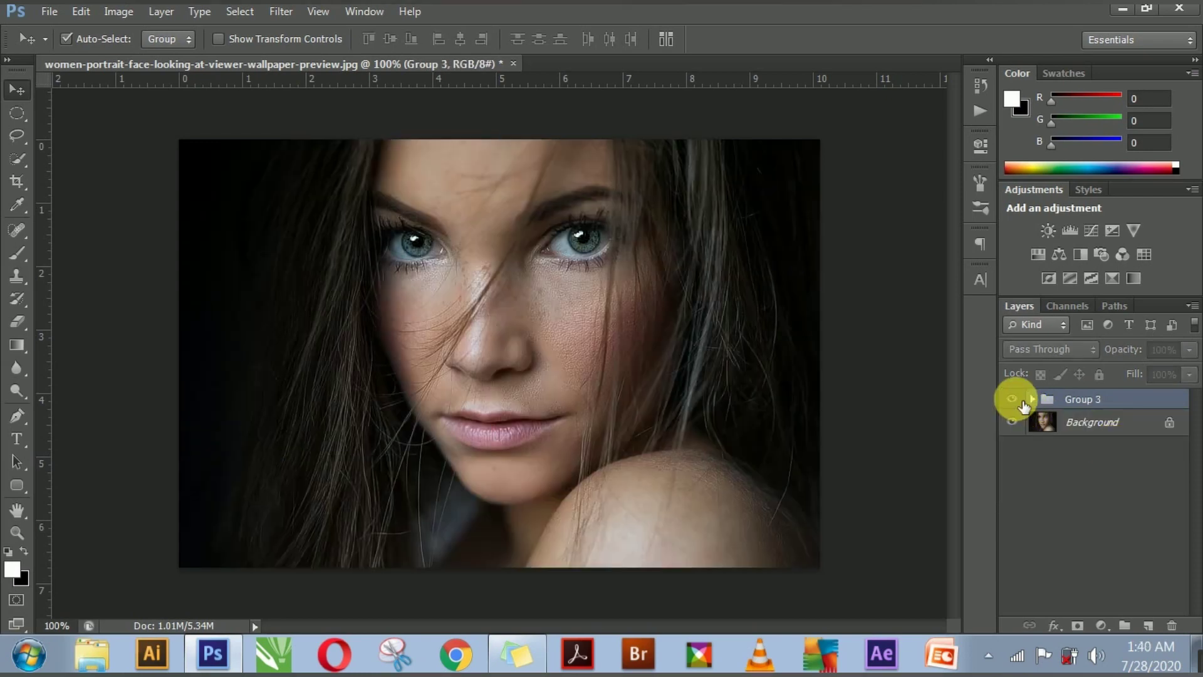
click(1012, 400)
click(902, 382)
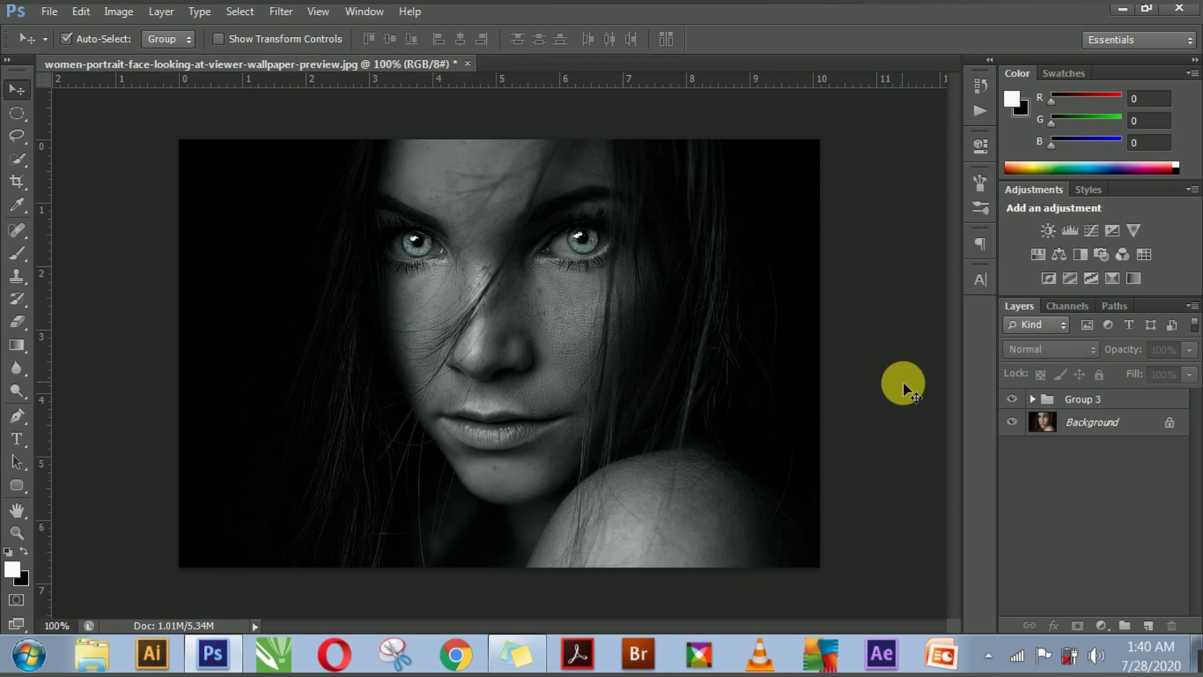